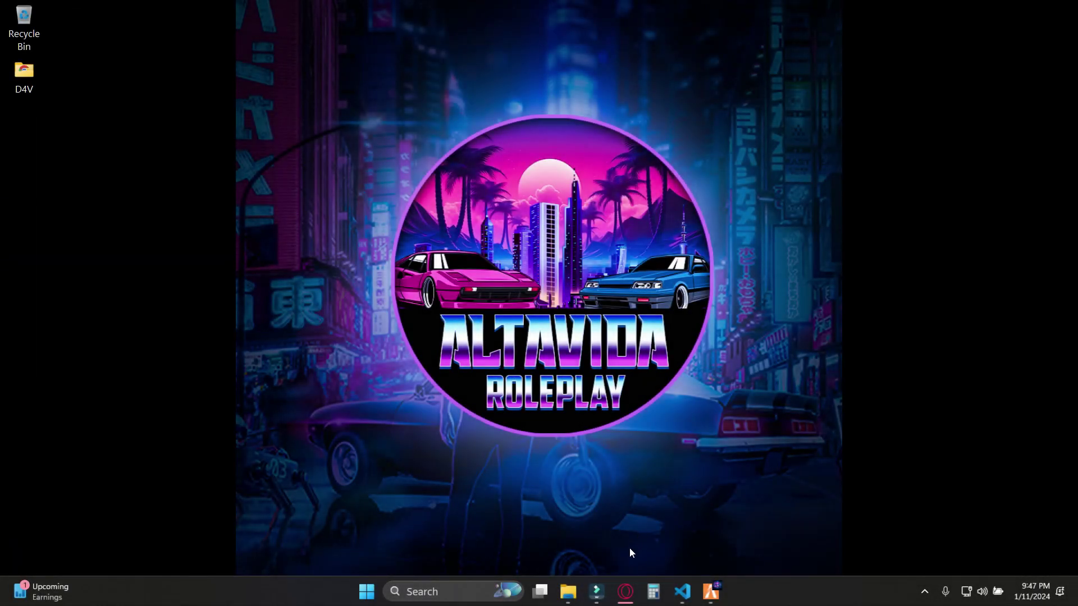
Step: Search Google in Opera for 'brown-development github' using the suggestion for 'brown'
click(625, 592)
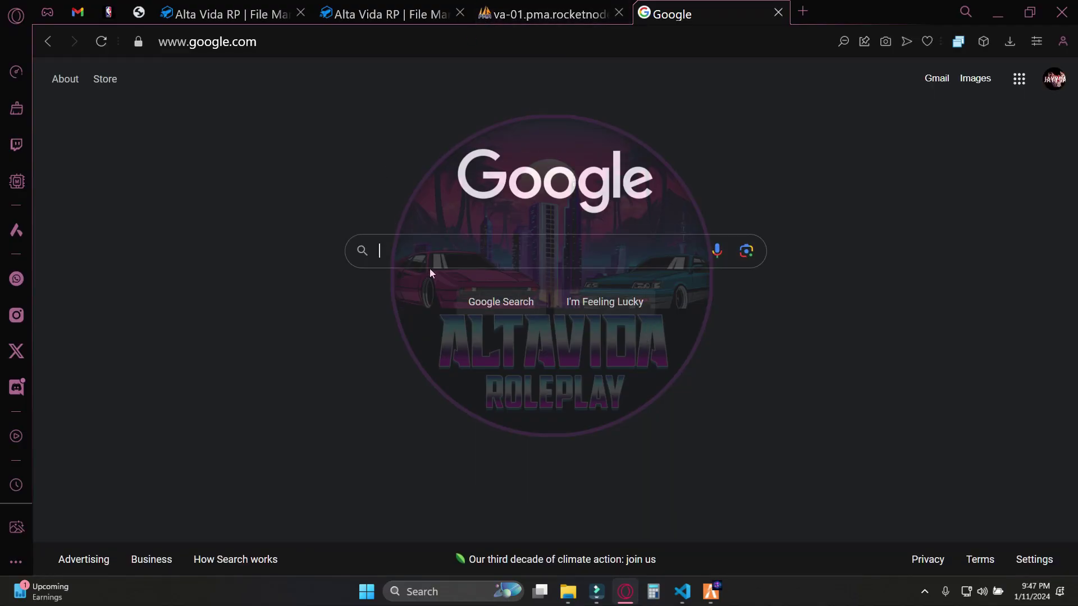
text(brown)
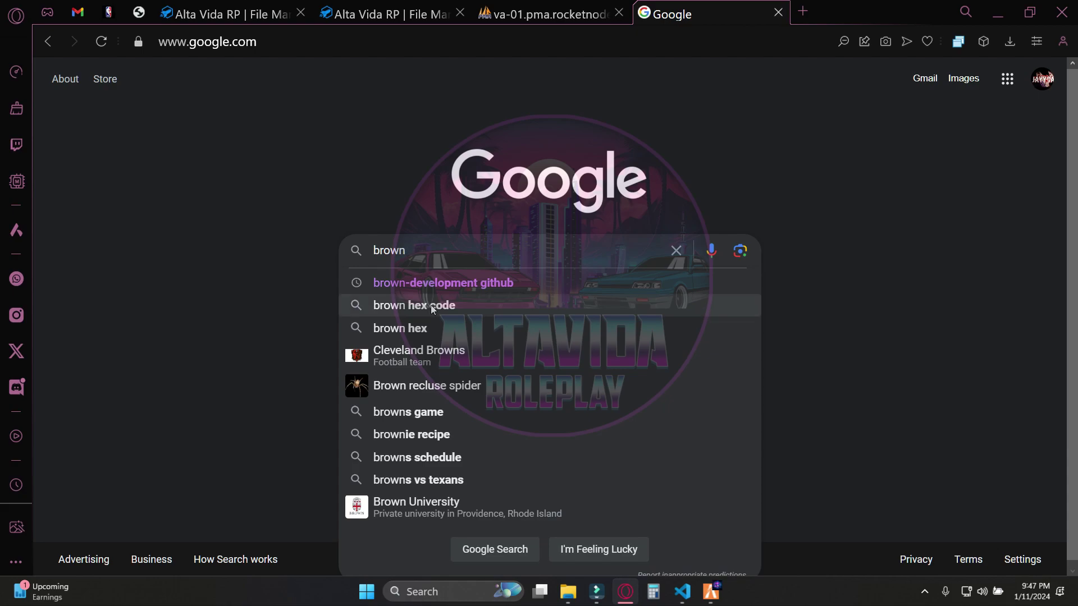
click(429, 289)
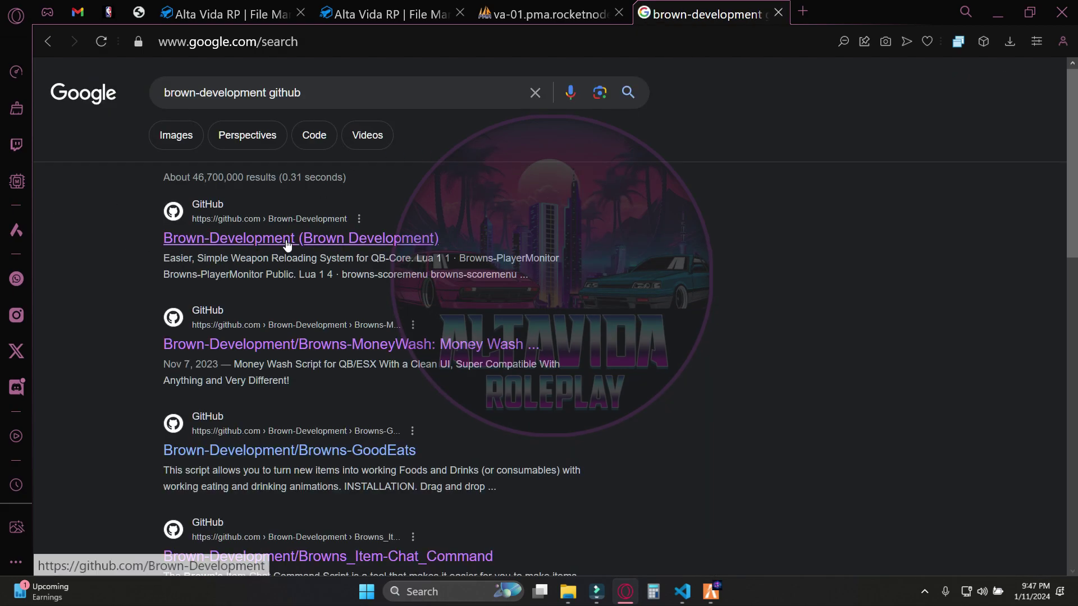
Step: Open the browns_registration repository from the Brown-Development GitHub profile and skim its README
click(286, 238)
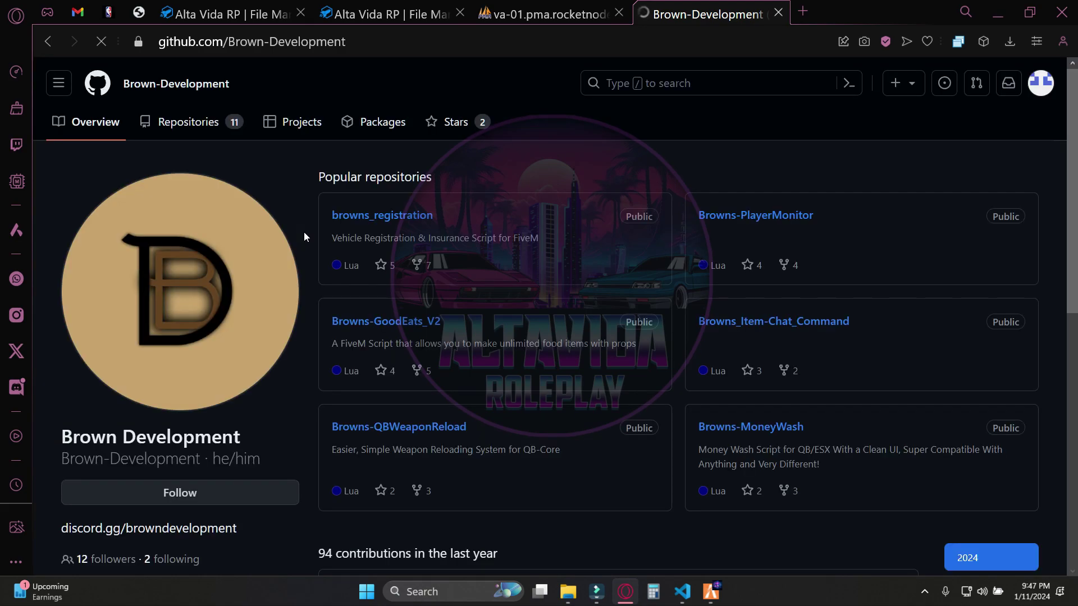
click(395, 218)
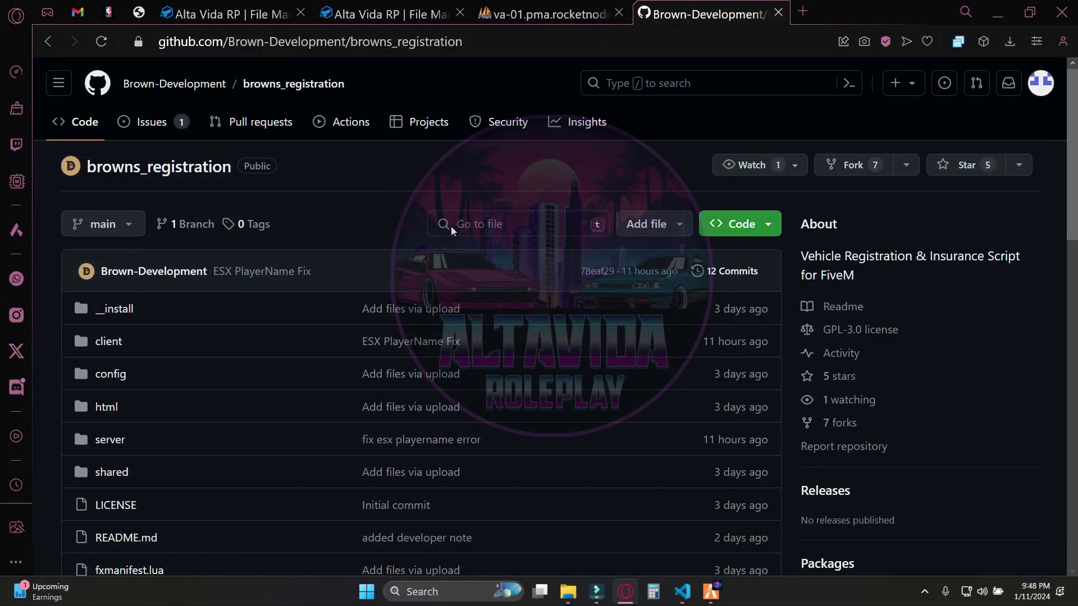
scroll(214, 153, down, 9)
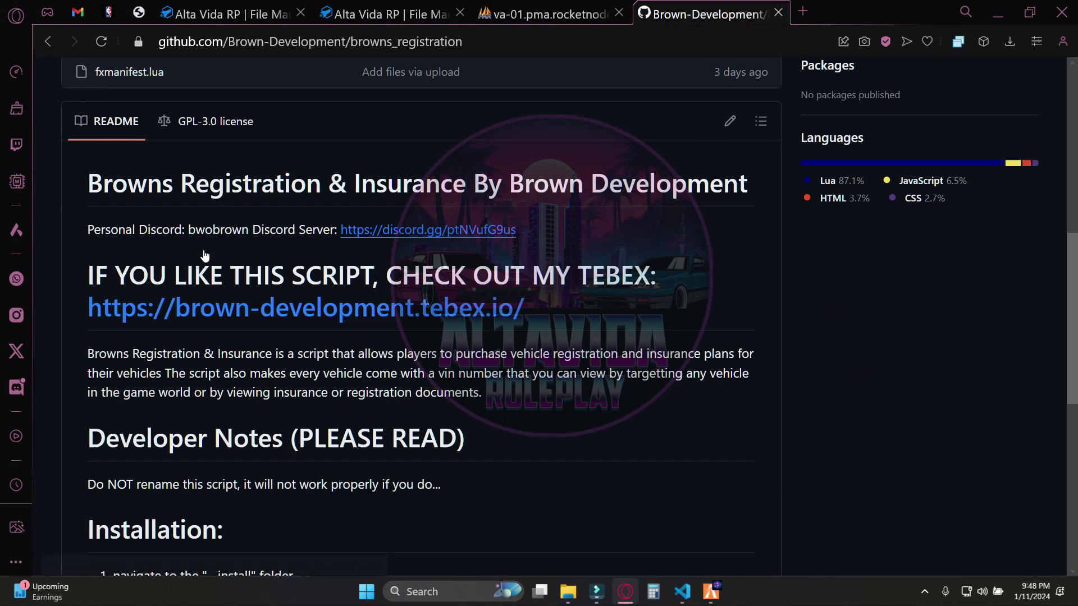
scroll(331, 307, down, 10)
scroll(333, 439, up, 6)
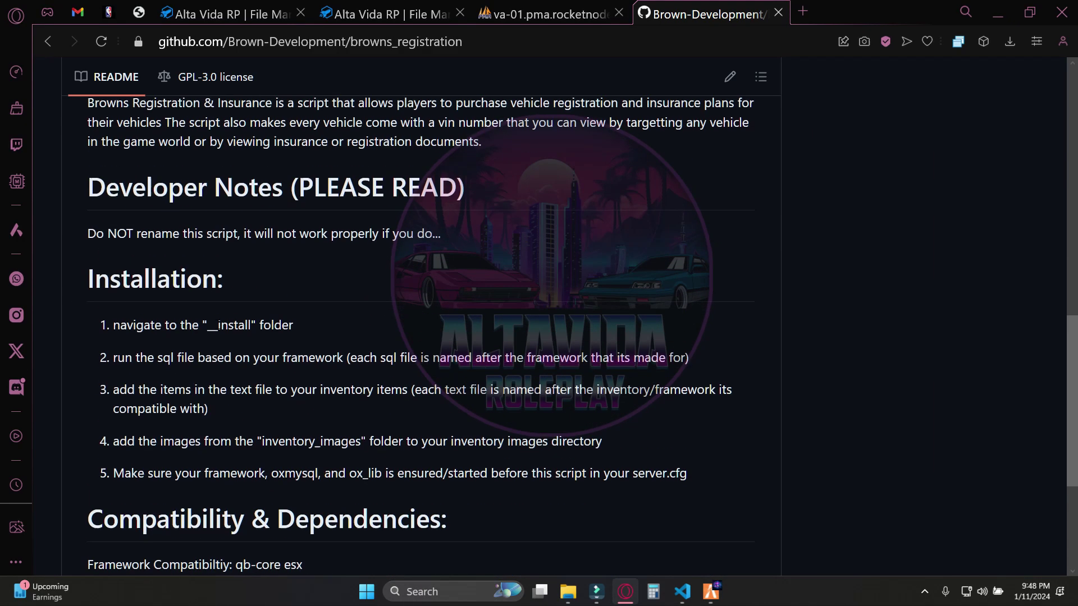
Step: Review the installation steps, then download the repository code as a ZIP
mouse_move(93, 328)
mouse_down()
mouse_move(566, 497)
mouse_move(723, 480)
mouse_up()
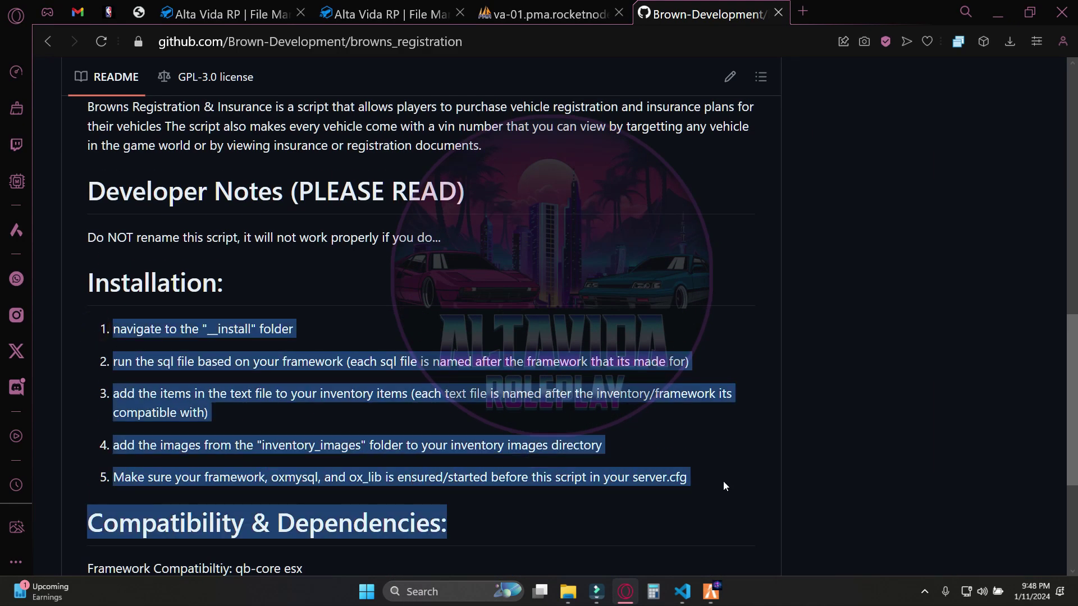
click(734, 447)
scroll(747, 427, up, 8)
scroll(754, 419, up, 3)
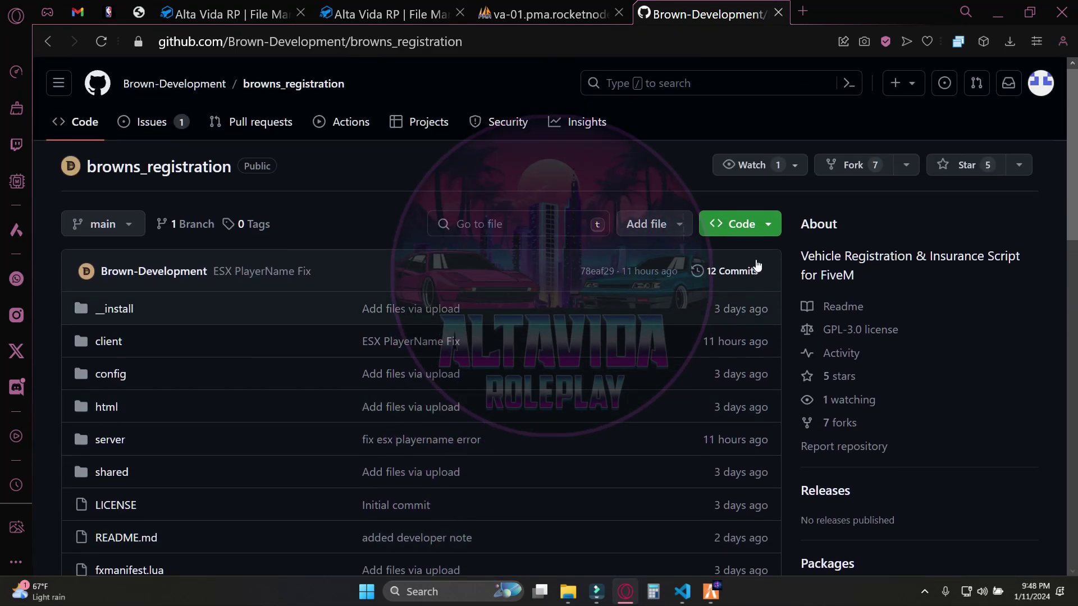
click(763, 226)
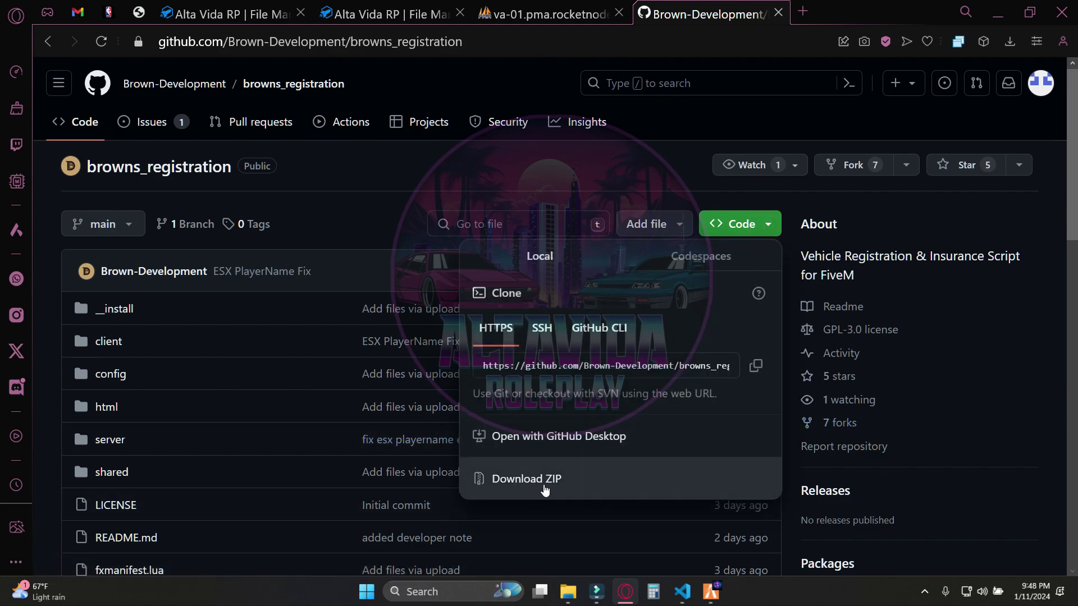
click(579, 486)
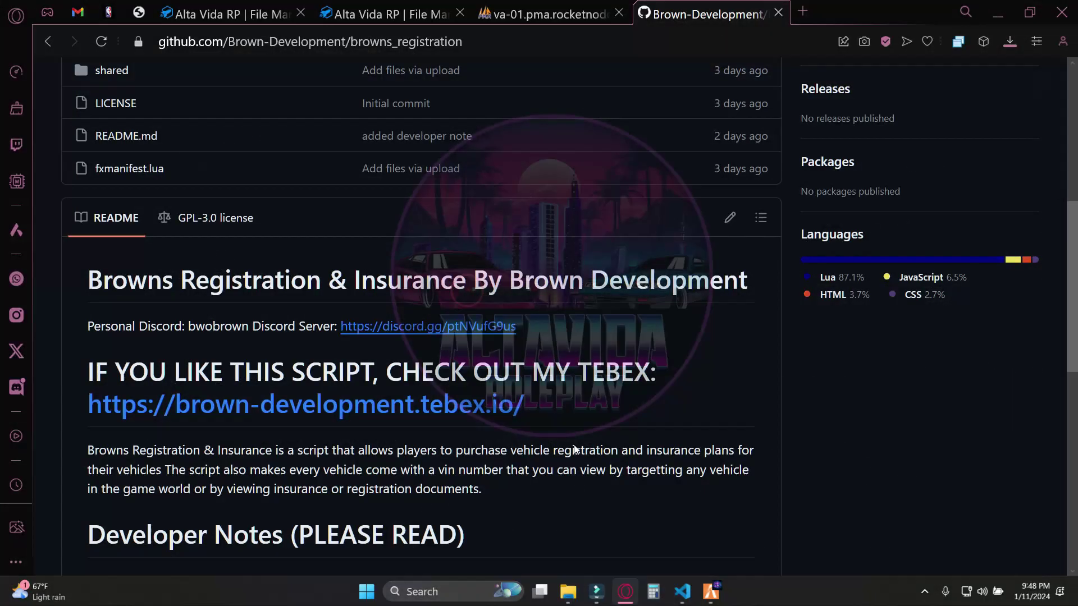
Step: In the download folder, check the available actions for the browns_registration.rar archive
click(568, 594)
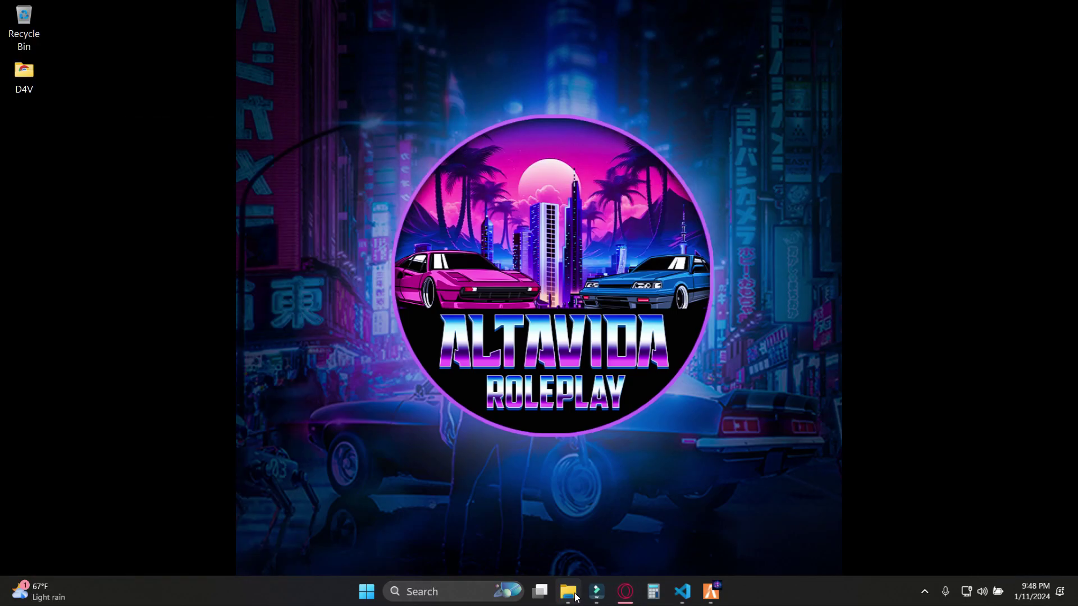
mouse_move(551, 169)
mouse_down()
mouse_move(565, 266)
mouse_move(571, 169)
mouse_up()
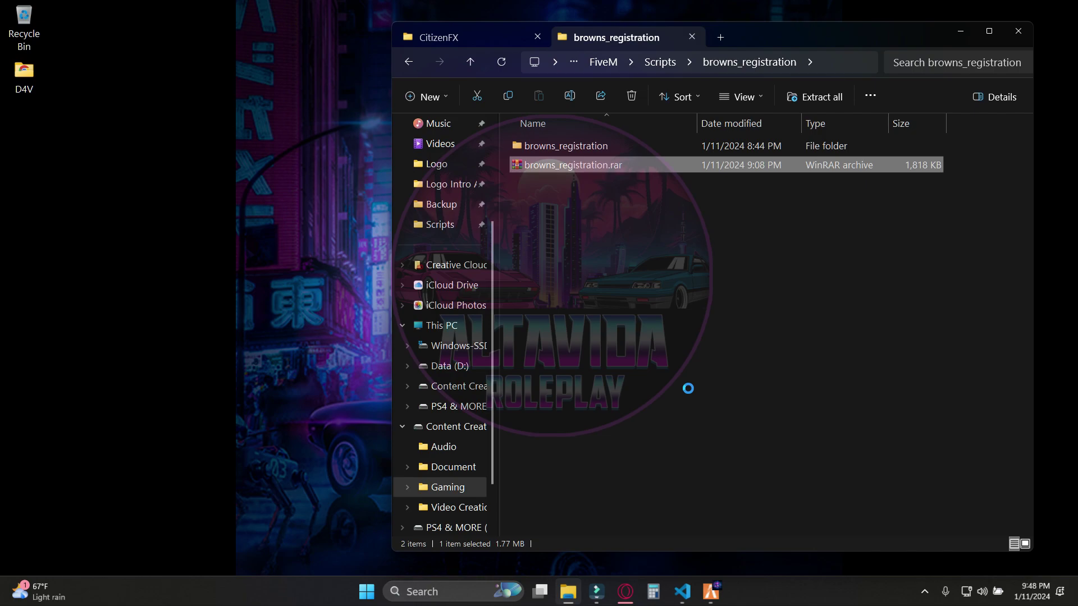
key(shift+F10)
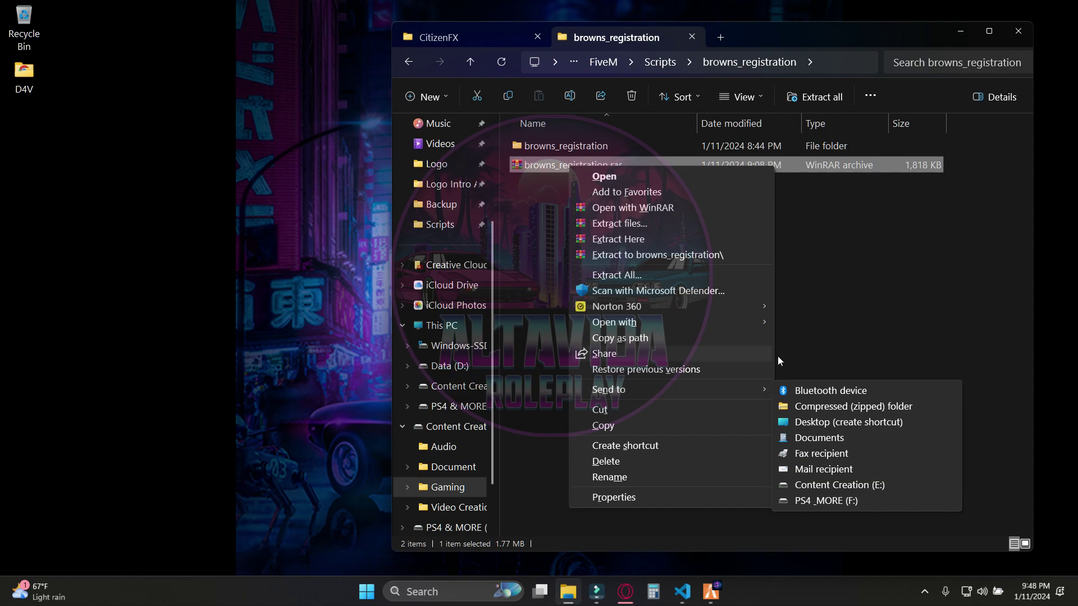
click(840, 302)
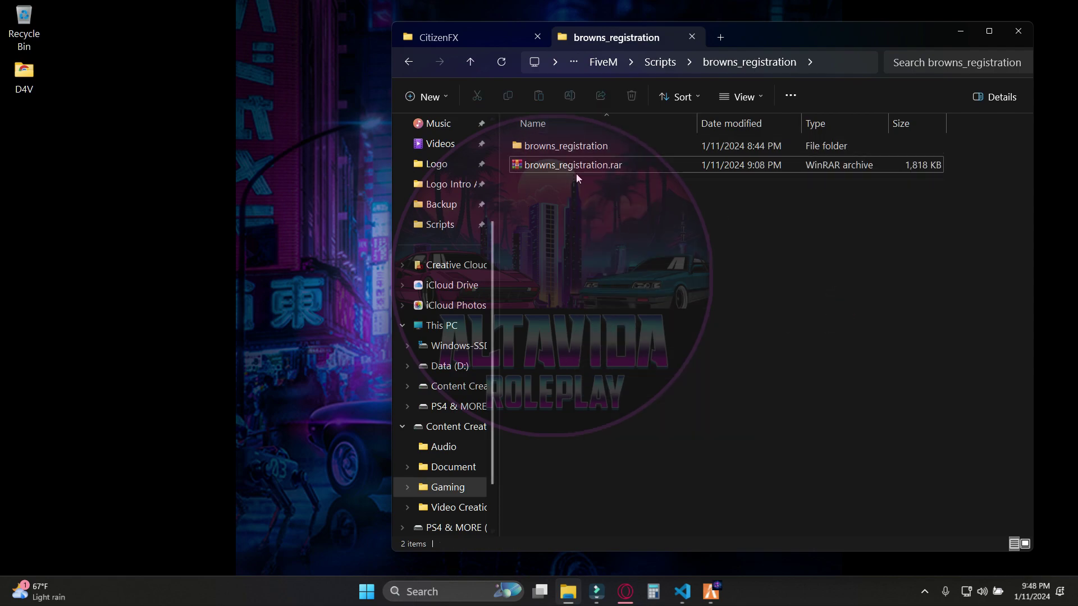
Step: Open config.lua from the extracted browns_registration resource's config folder
double_click(571, 148)
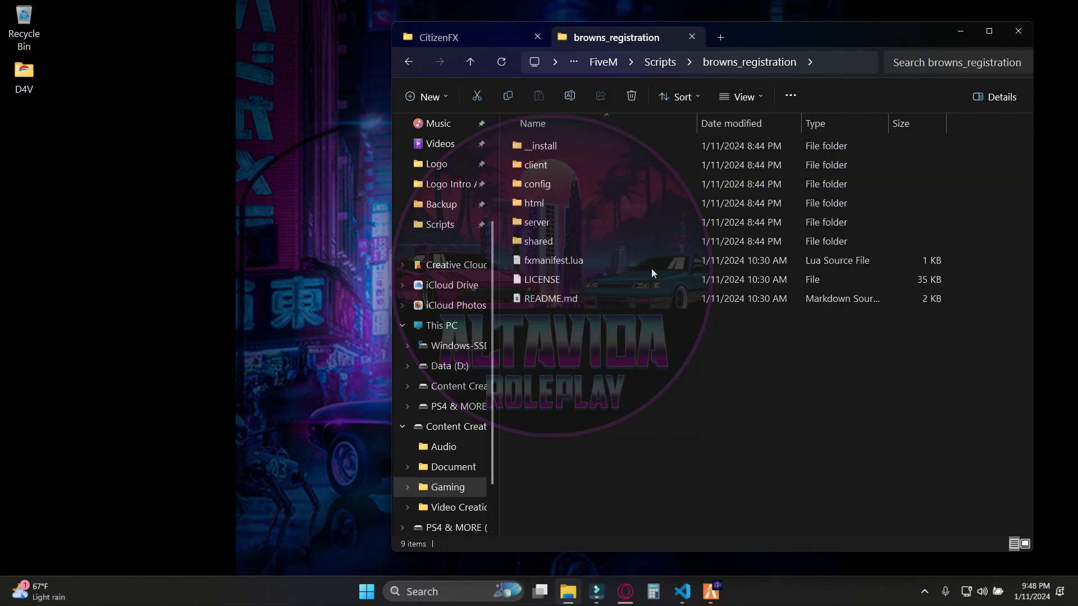
click(536, 187)
double_click(537, 187)
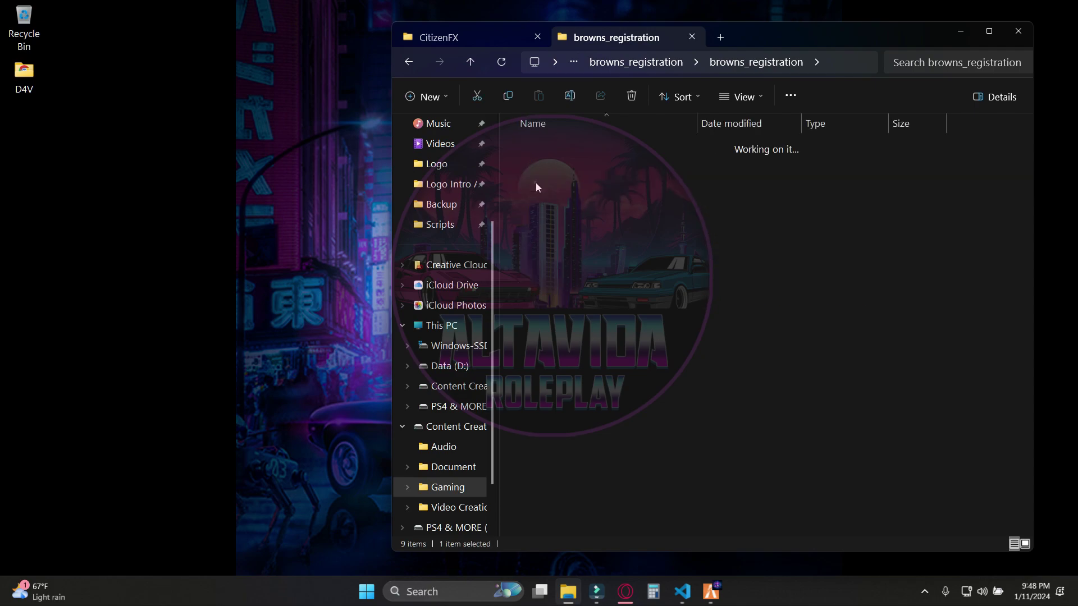
double_click(534, 146)
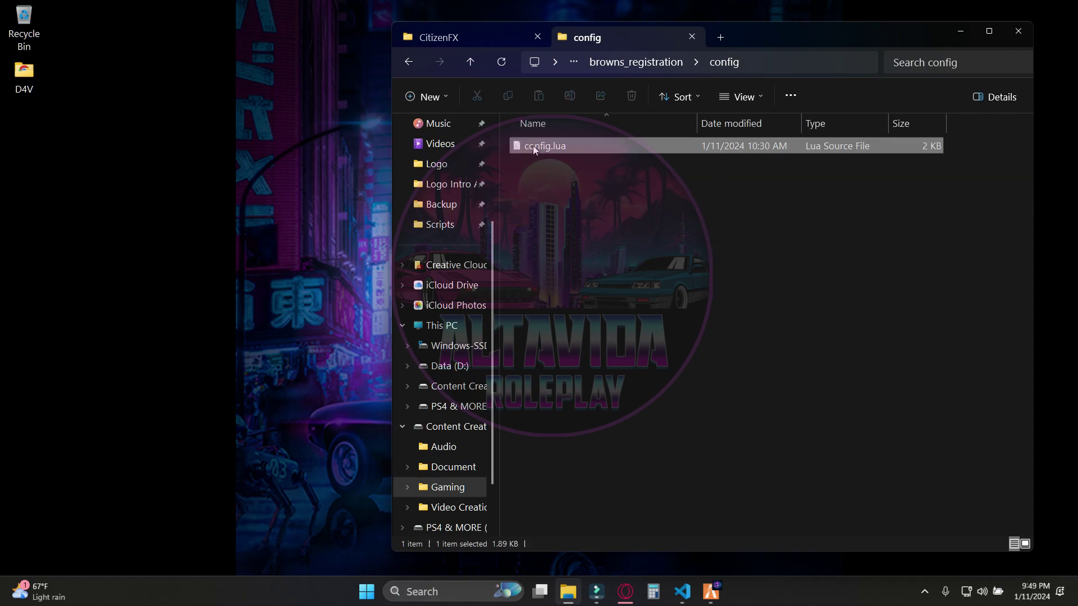
Step: In config.lua, set the framework to 'qb-core' and the inventory to 'qs-inventory'
click(685, 597)
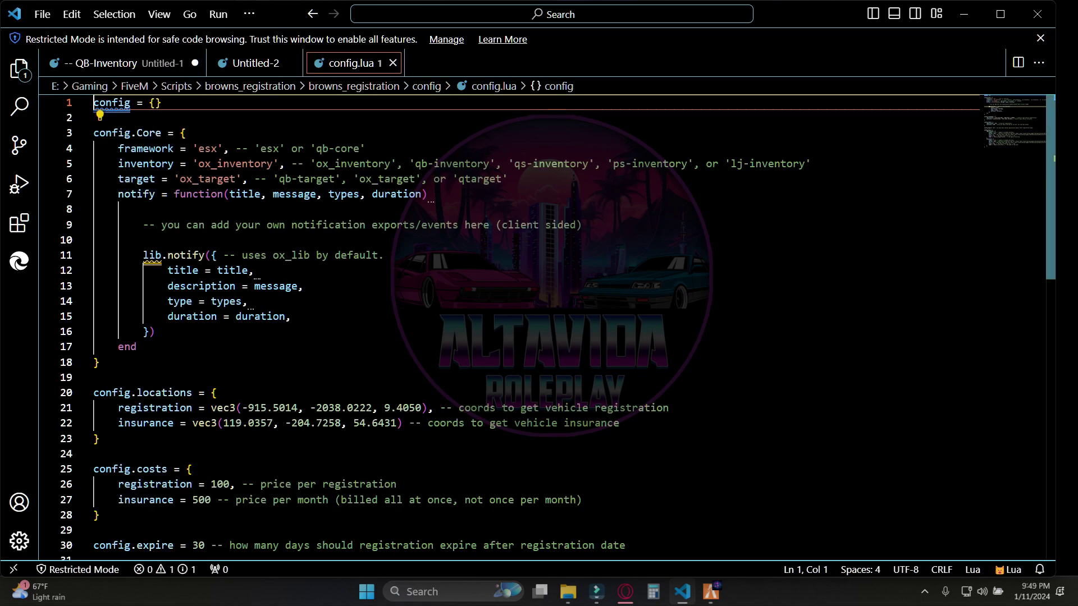
double_click(208, 148)
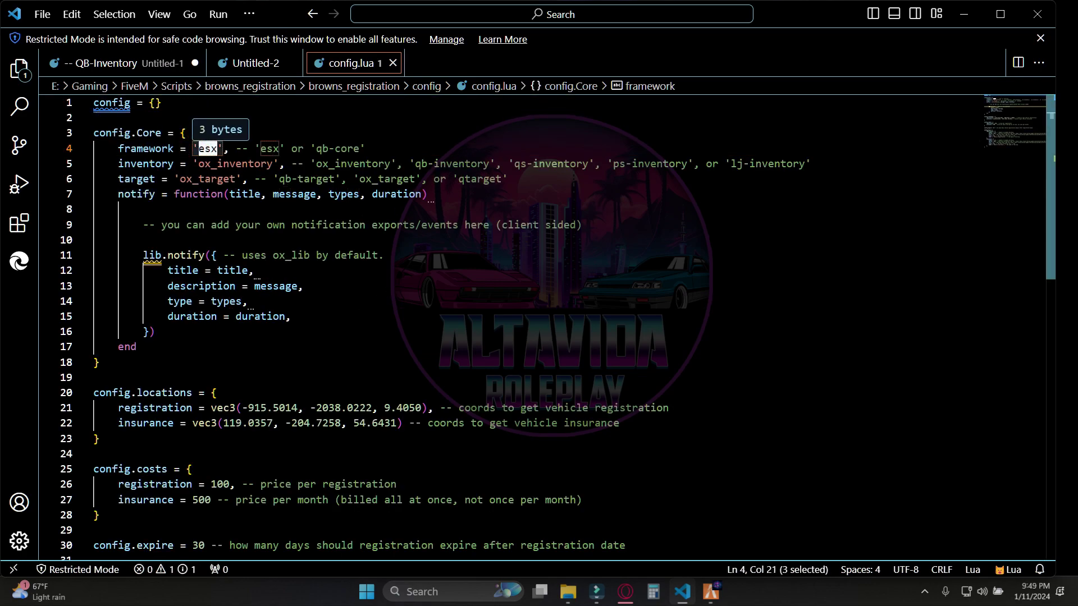
text(qb)
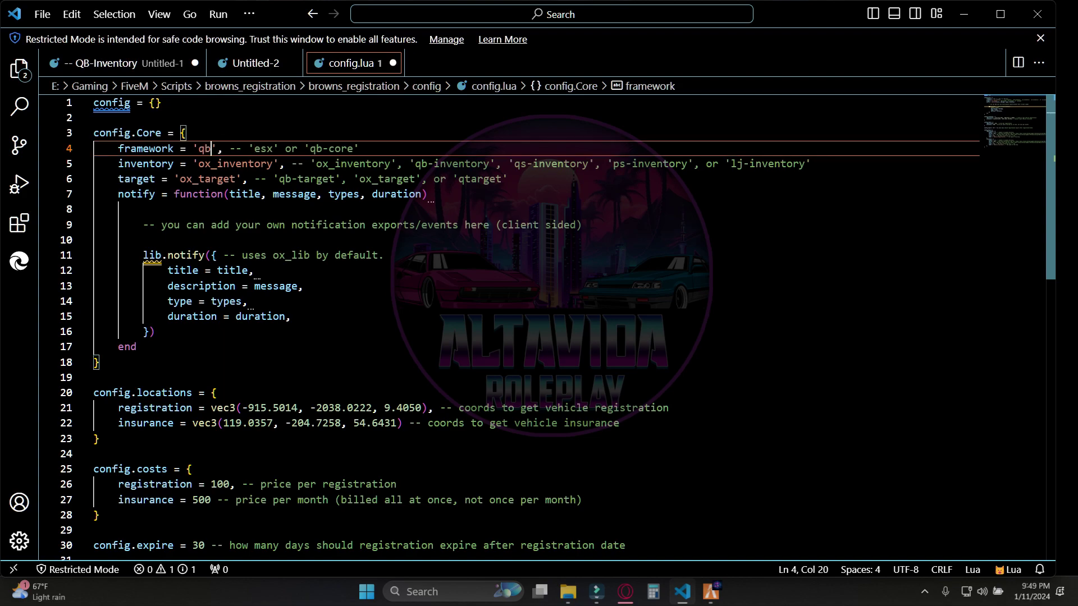
text(-core)
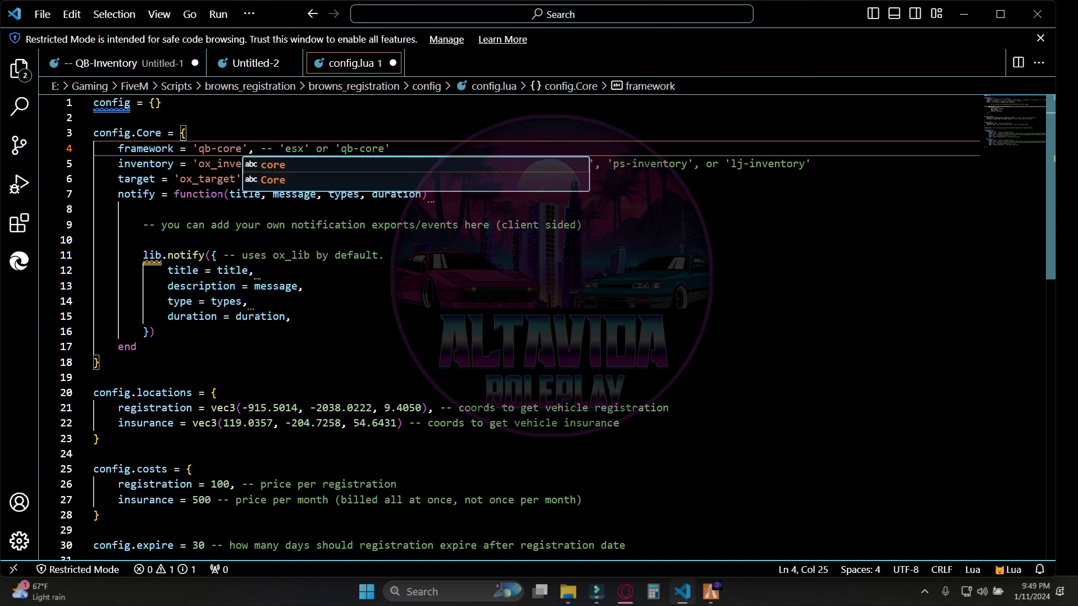
click(215, 163)
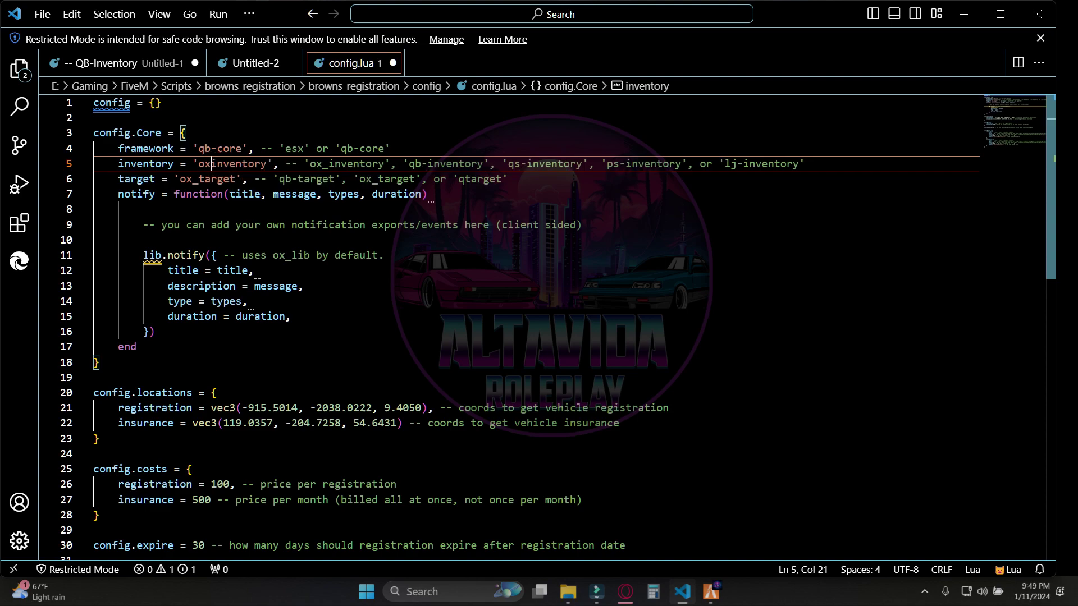
key(BackSpace)
key(BackSpace)
key(BackSpace)
text(qs-)
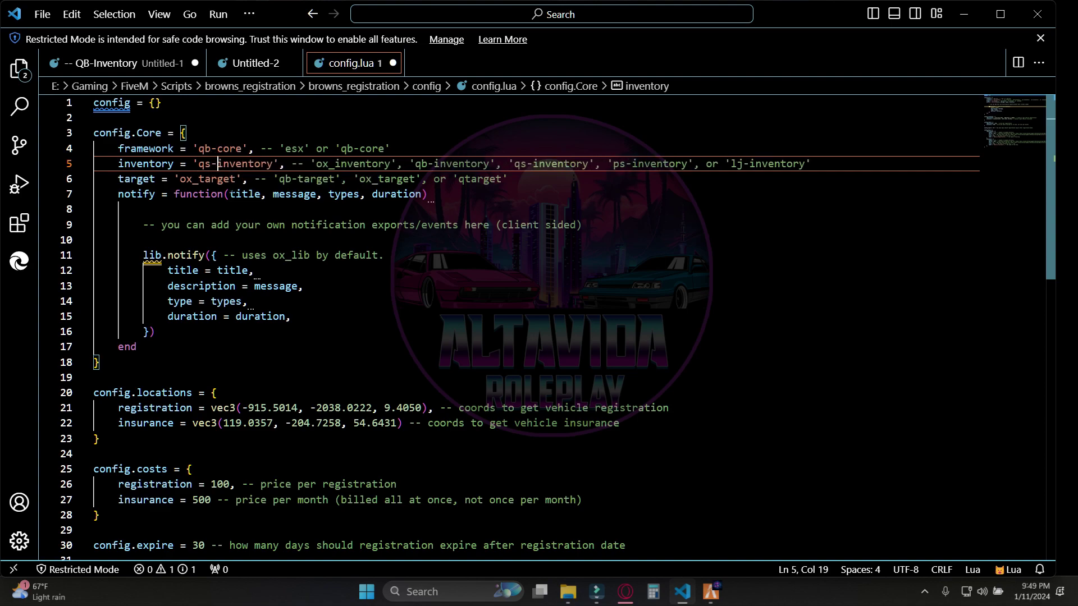
key(ctrl+space)
key(Left)
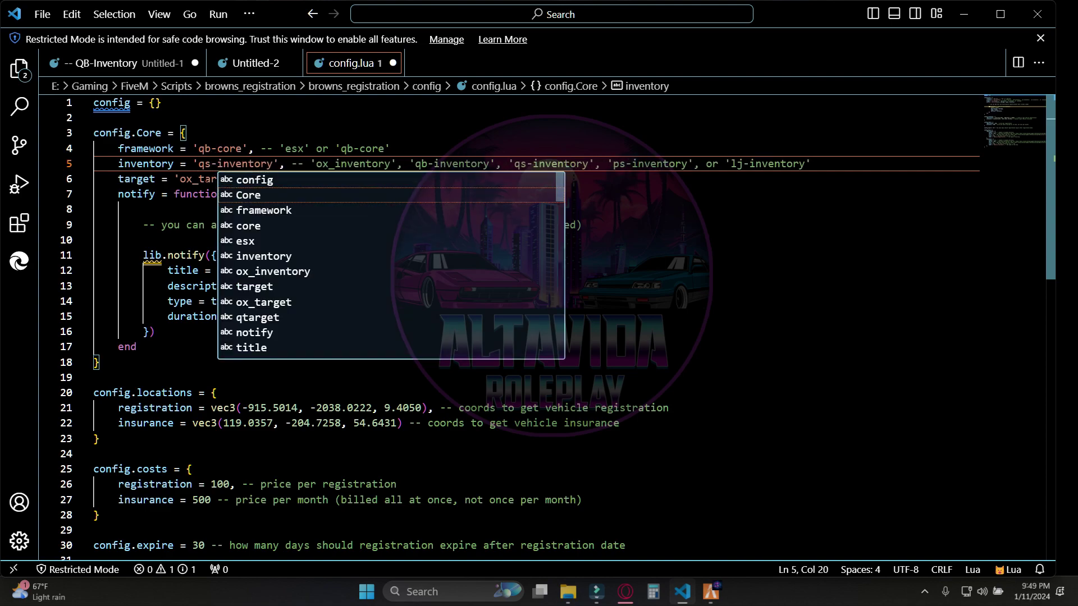
Step: Change the target value from 'ox_target' to 'qb-target'
click(198, 178)
key(BackSpace)
key(BackSpace)
key(BackSpace)
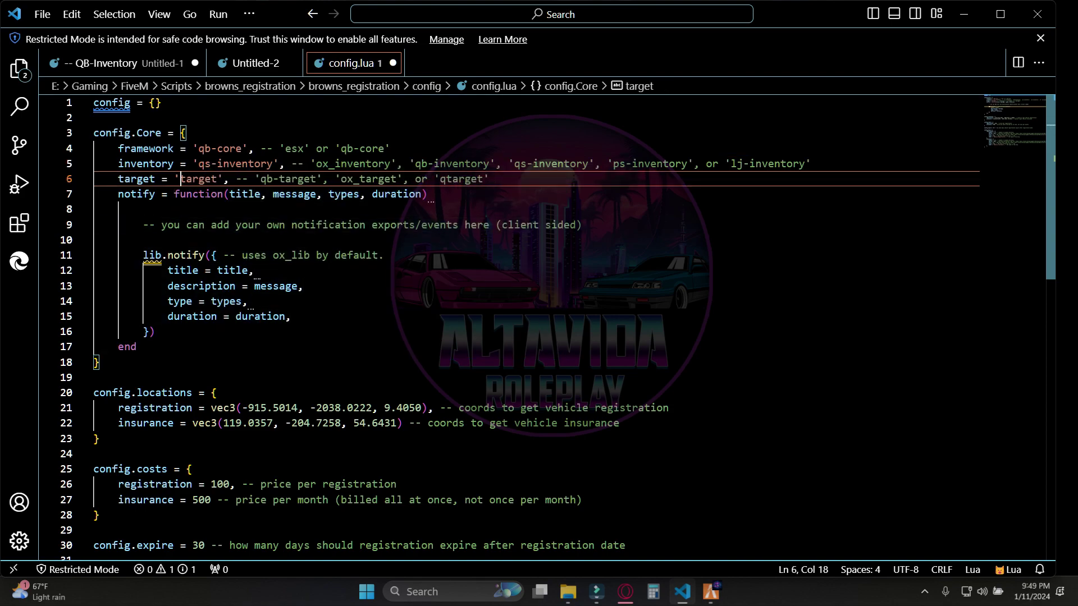
text(qb-)
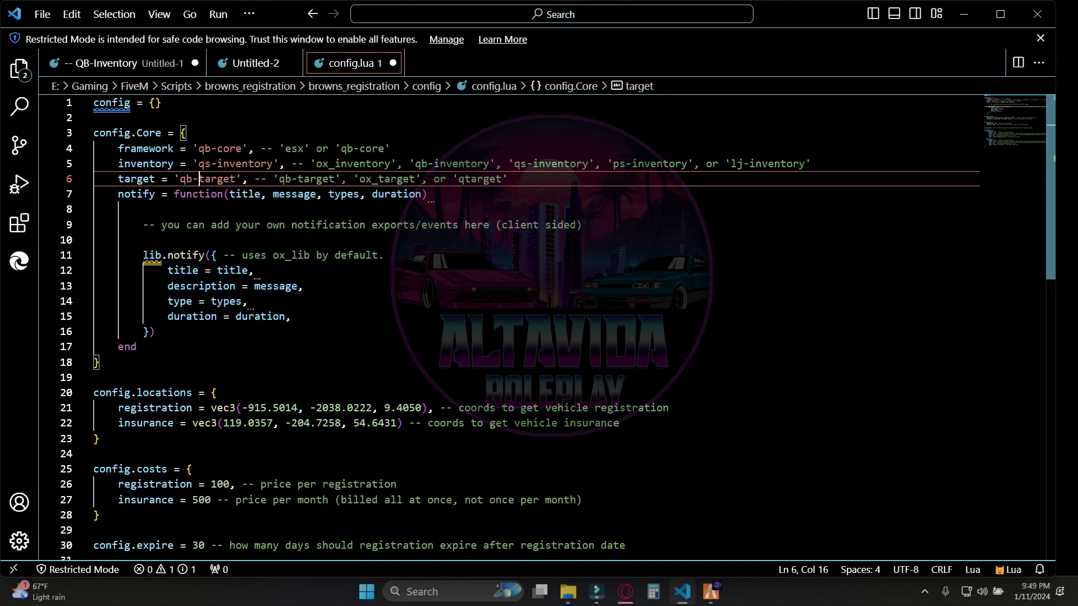
key(ctrl+space)
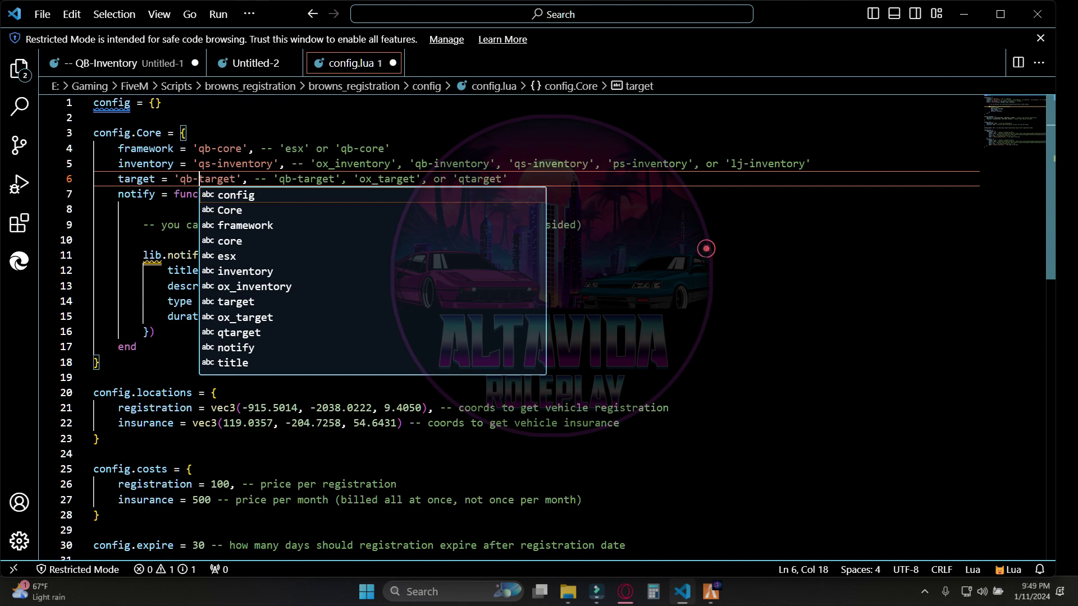
click(706, 250)
click(698, 299)
Step: Set the registration cost to 120 and the monthly insurance cost to 100
scroll(698, 299, down, 2)
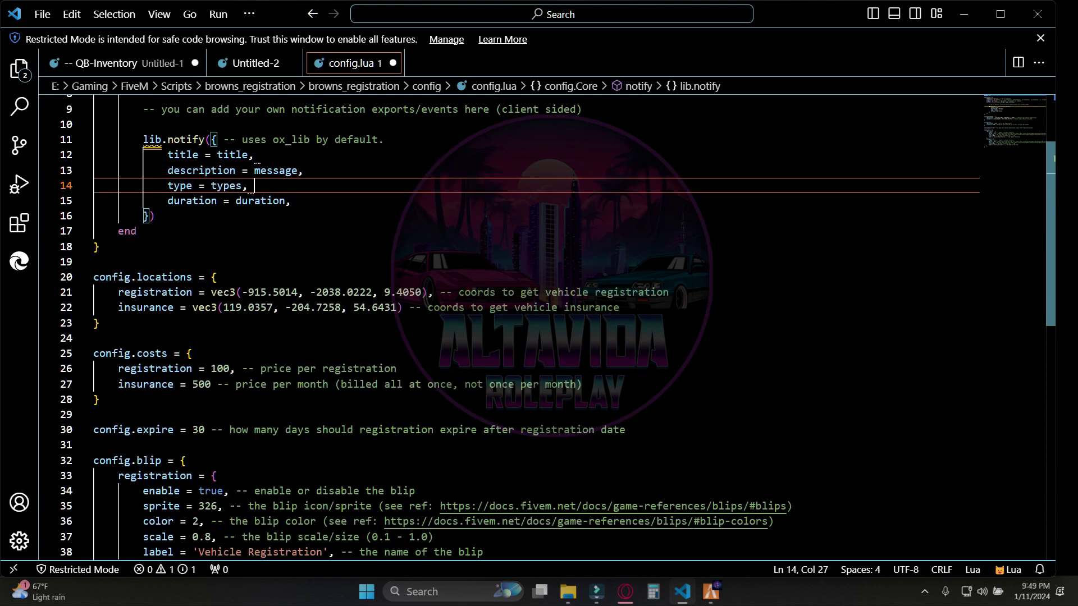
click(223, 368)
key(BackSpace)
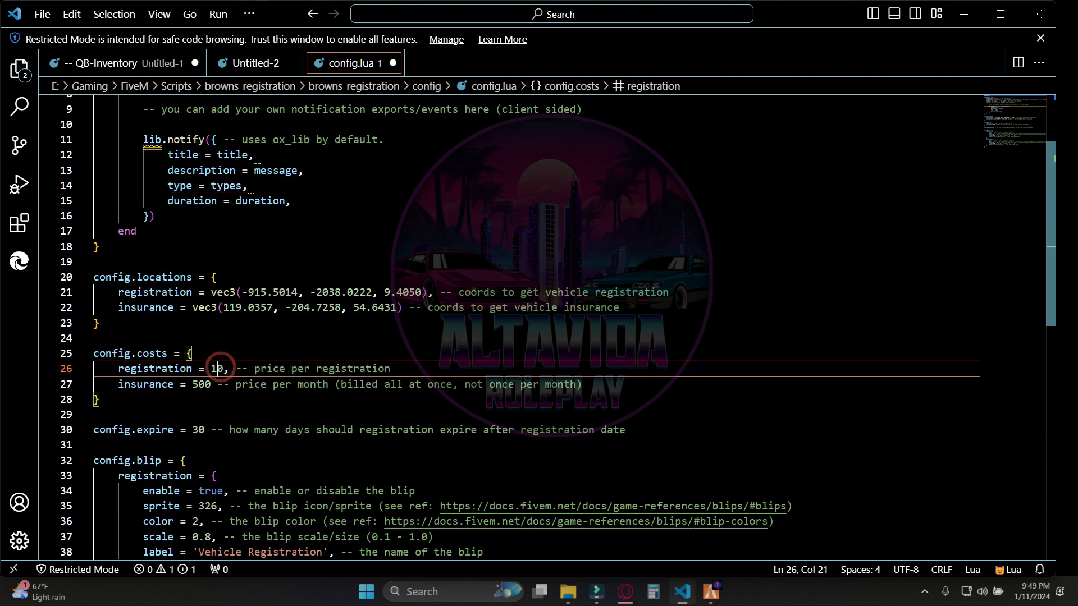
text(2)
click(193, 384)
key(Delete)
text(1)
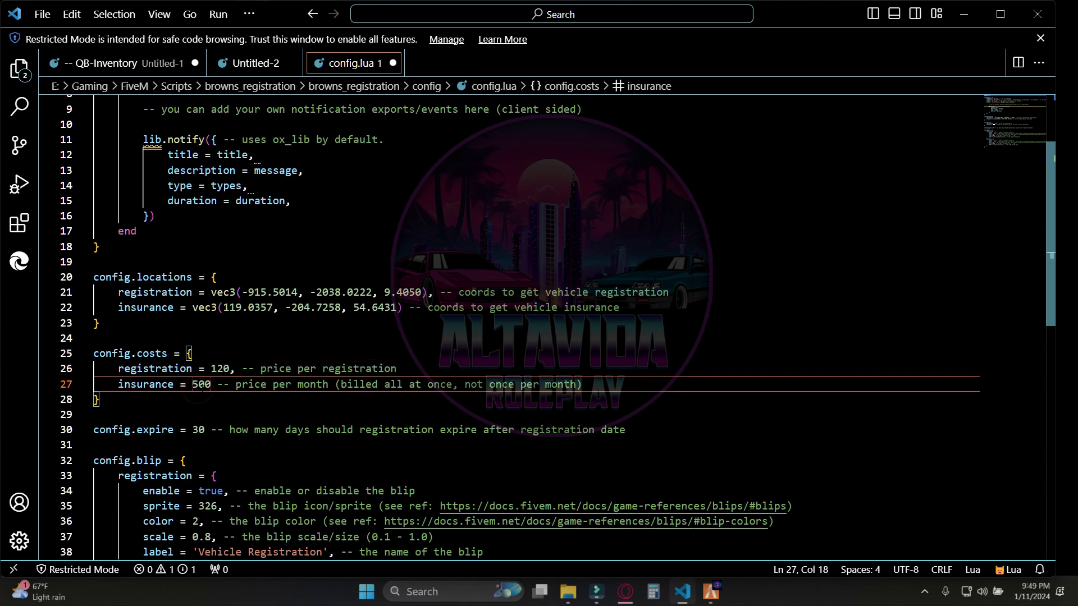
Step: Review the registration and insurance location coordinates, then close config.lua to get the save prompt
scroll(539, 326, down, 4)
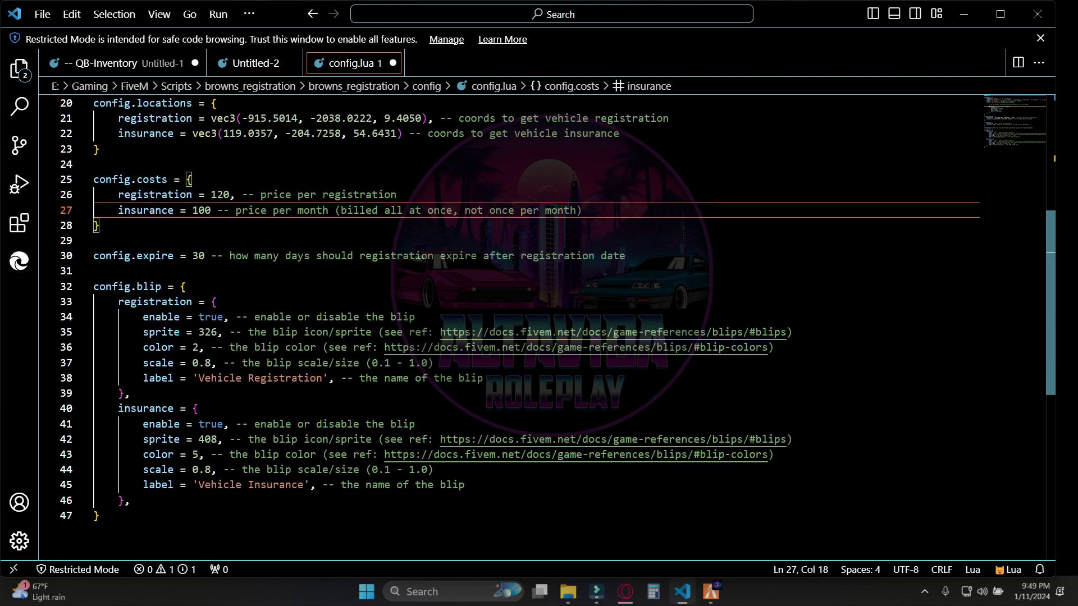
scroll(539, 326, up, 2)
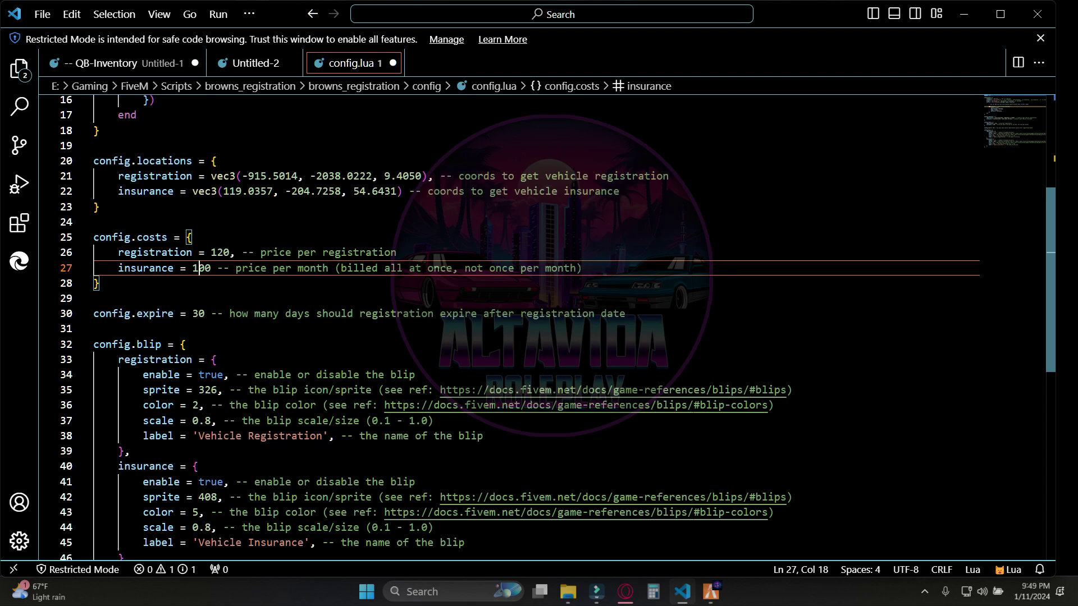
scroll(539, 326, up, 5)
drag(410, 439, 156, 393)
click(322, 358)
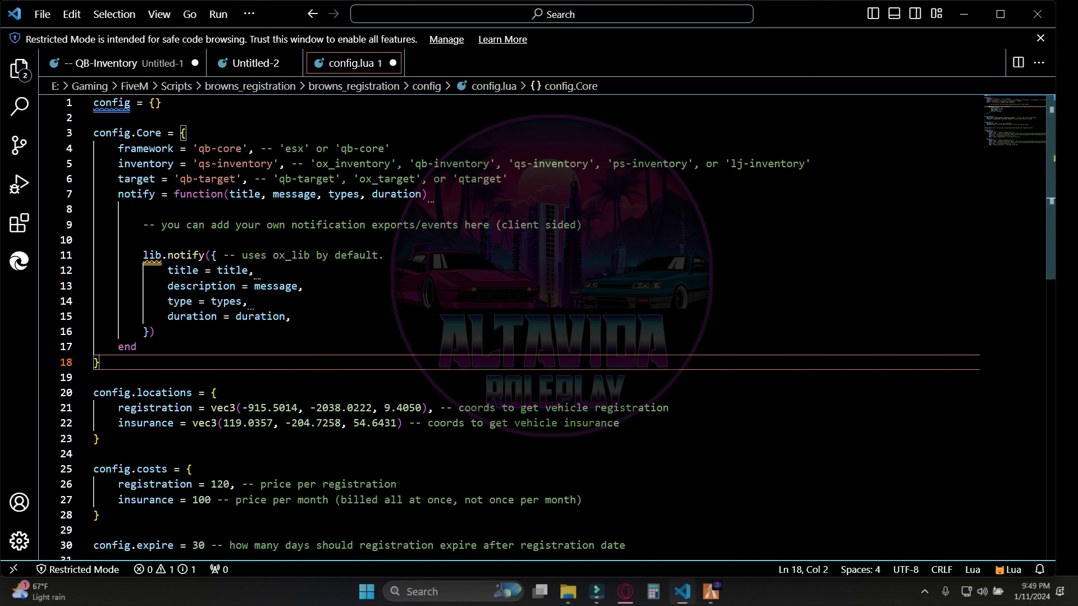
drag(241, 393, 348, 408)
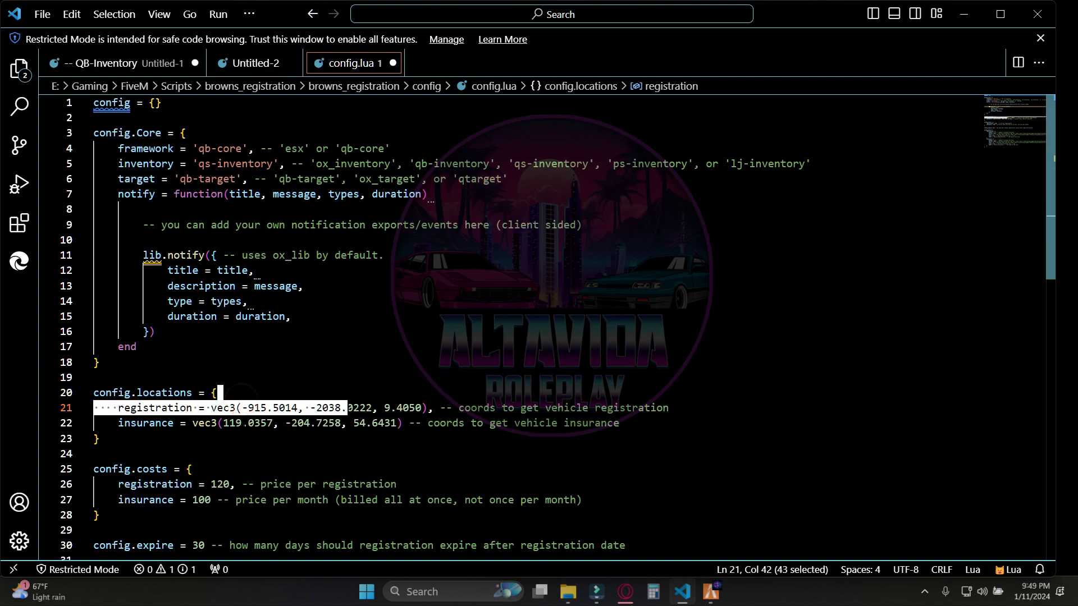
drag(223, 423, 99, 439)
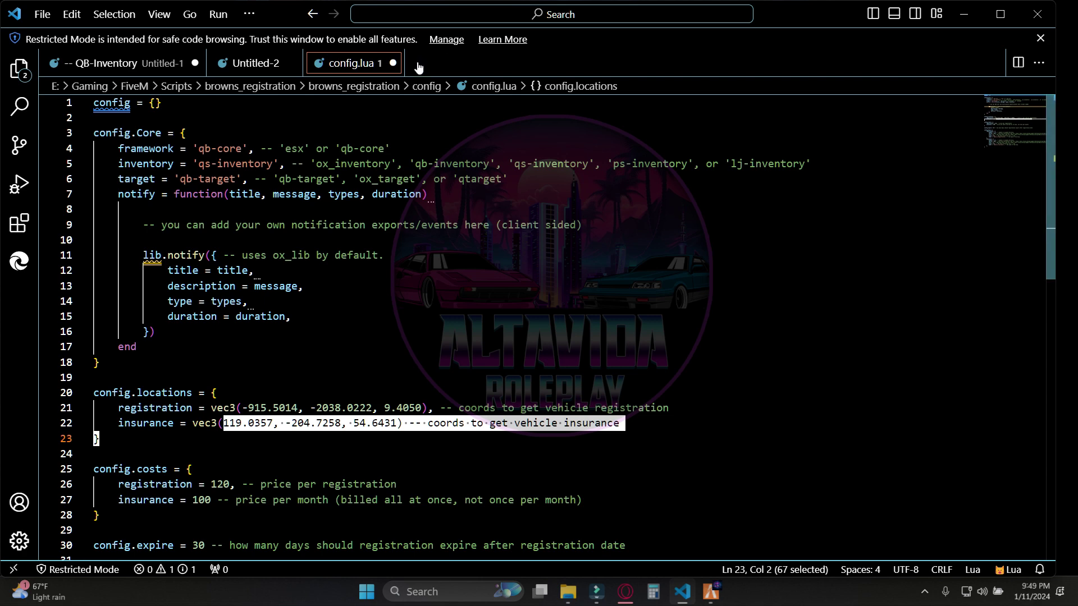
click(394, 64)
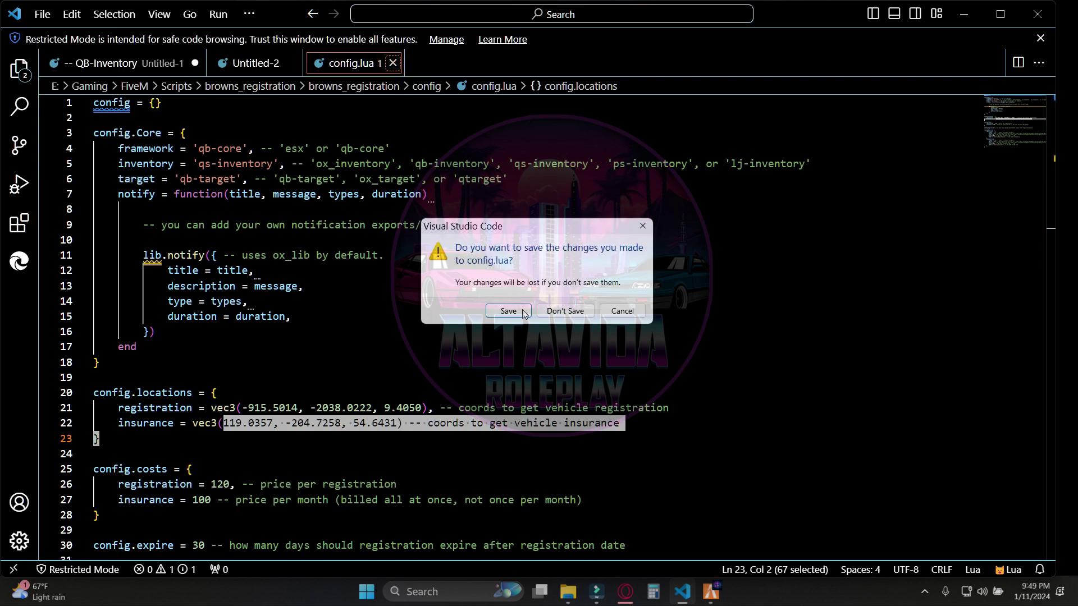
Step: Save config.lua, then open qs-inventory.txt from the _install folder in Notepad
click(523, 314)
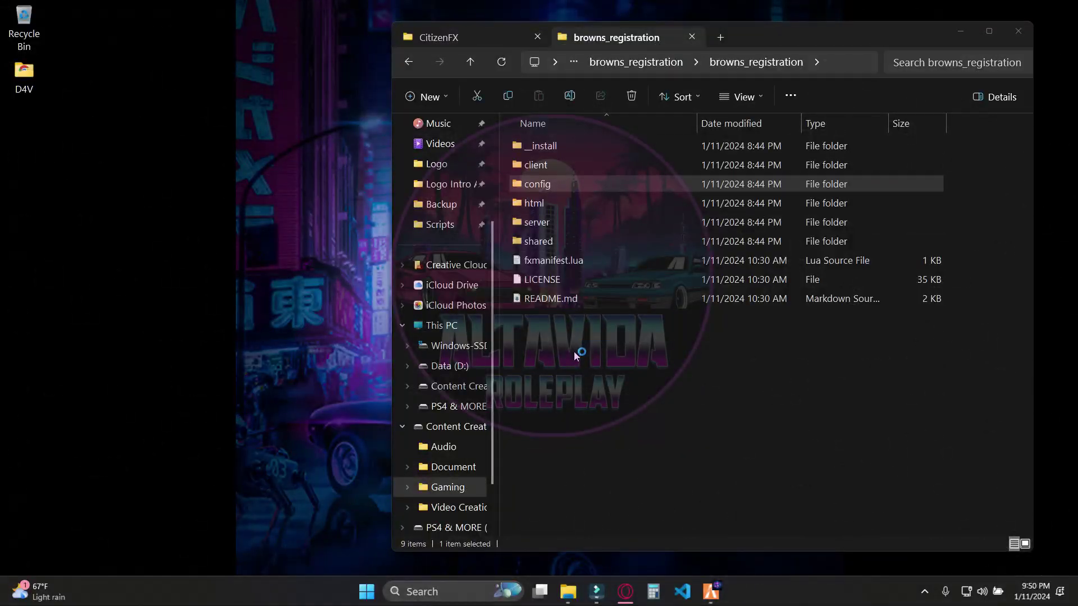
double_click(539, 147)
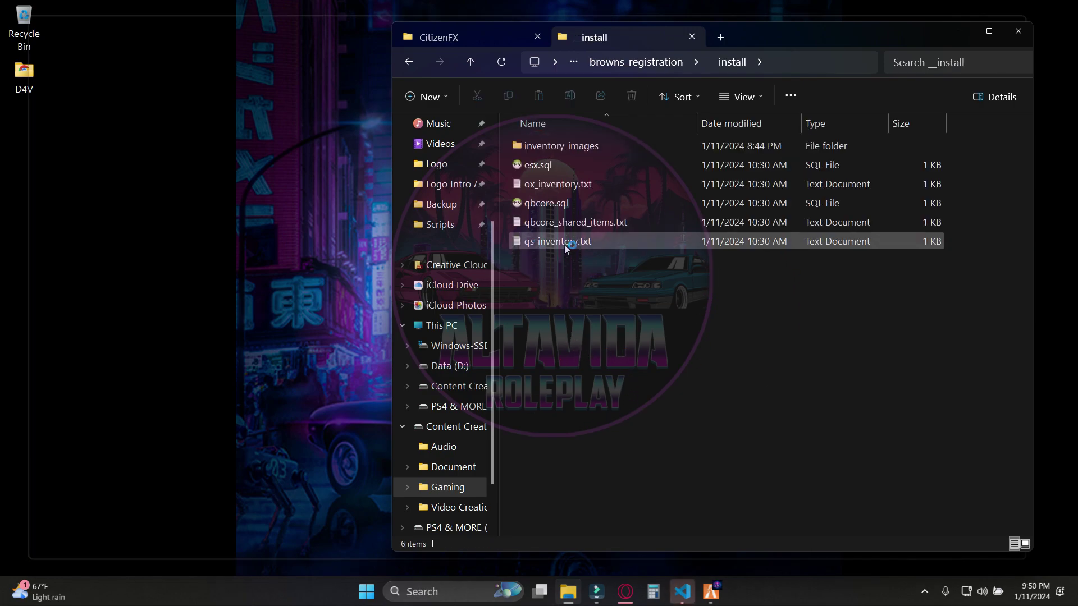
click(565, 245)
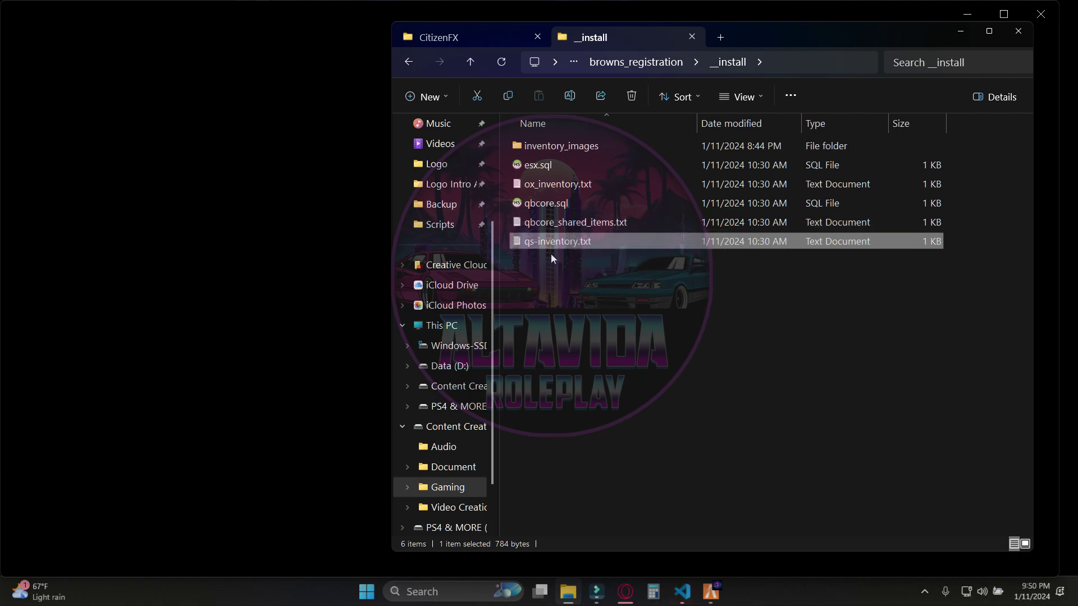
double_click(573, 243)
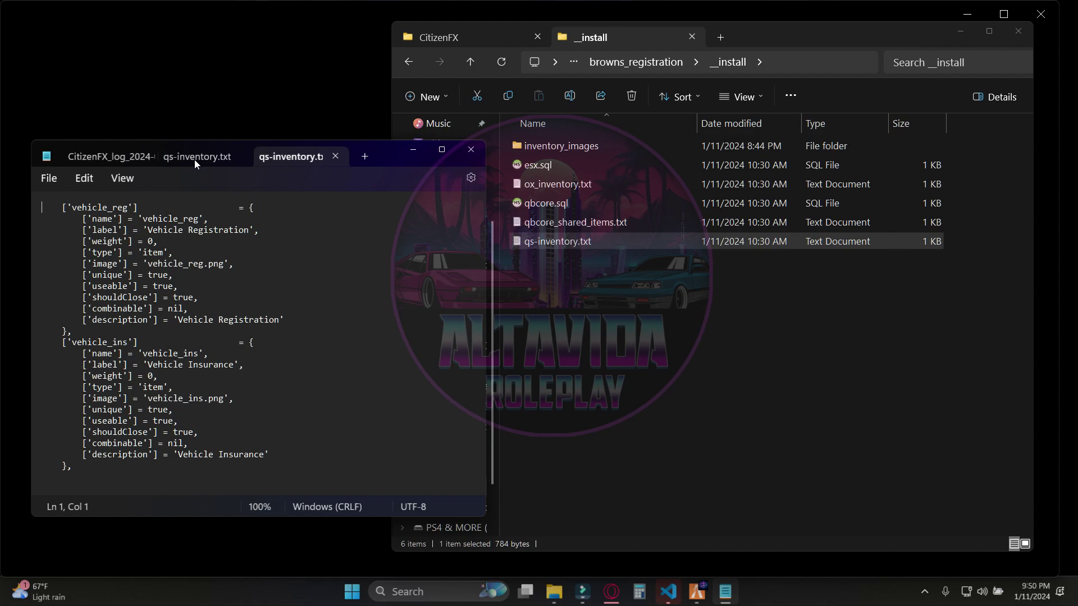
Step: Open qbcore_shared_items.txt in a second Notepad tab, then return to qs-inventory.txt
double_click(536, 226)
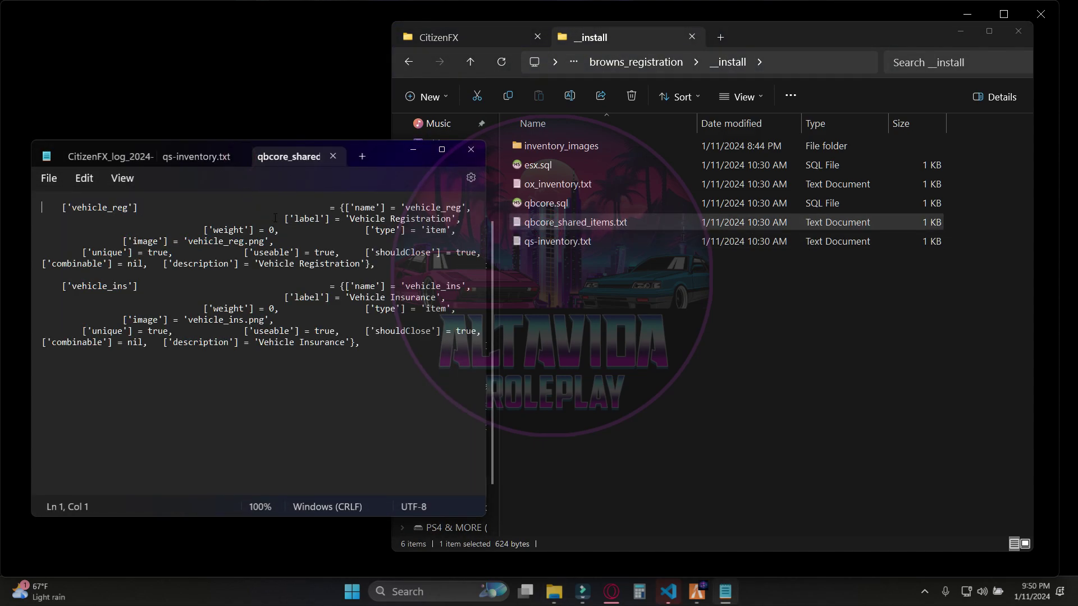
click(189, 157)
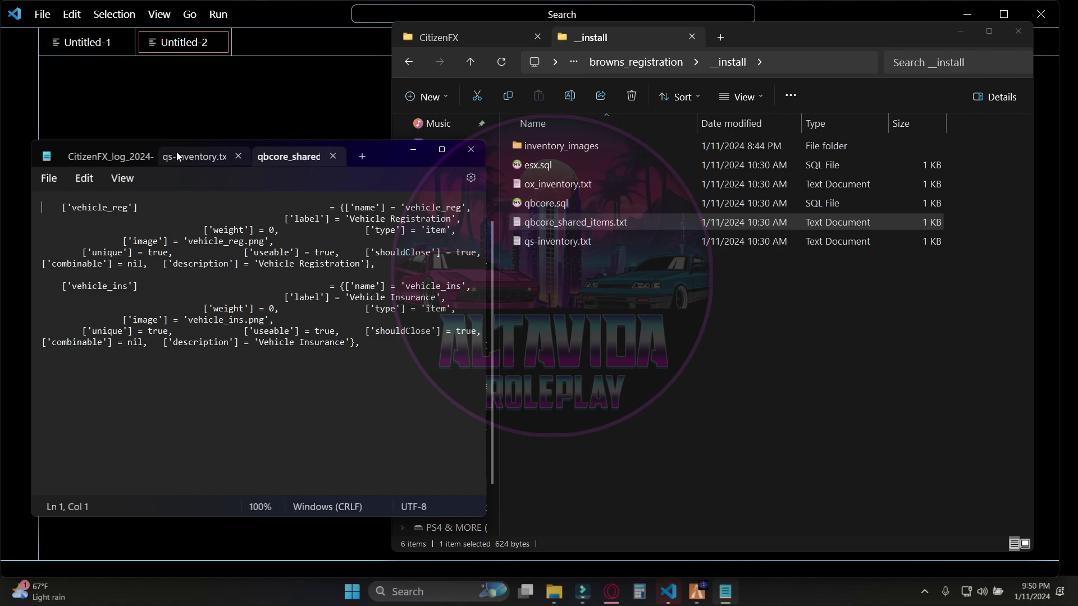
Step: Check the vehicle_reg and vehicle_ins definitions in Untitled-1, then open qbcore.sql from _install
click(65, 43)
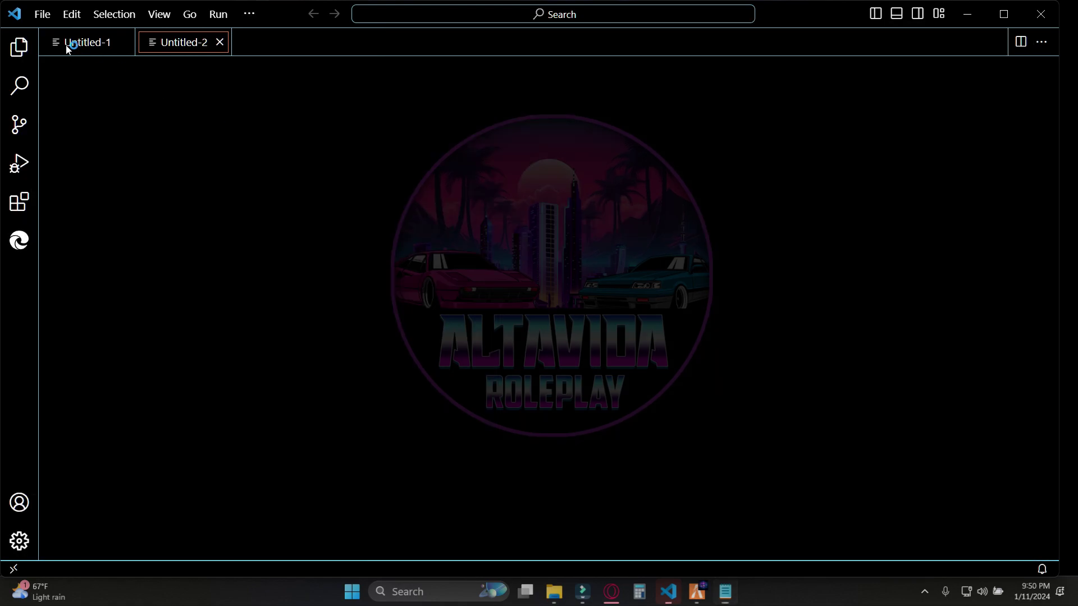
click(84, 44)
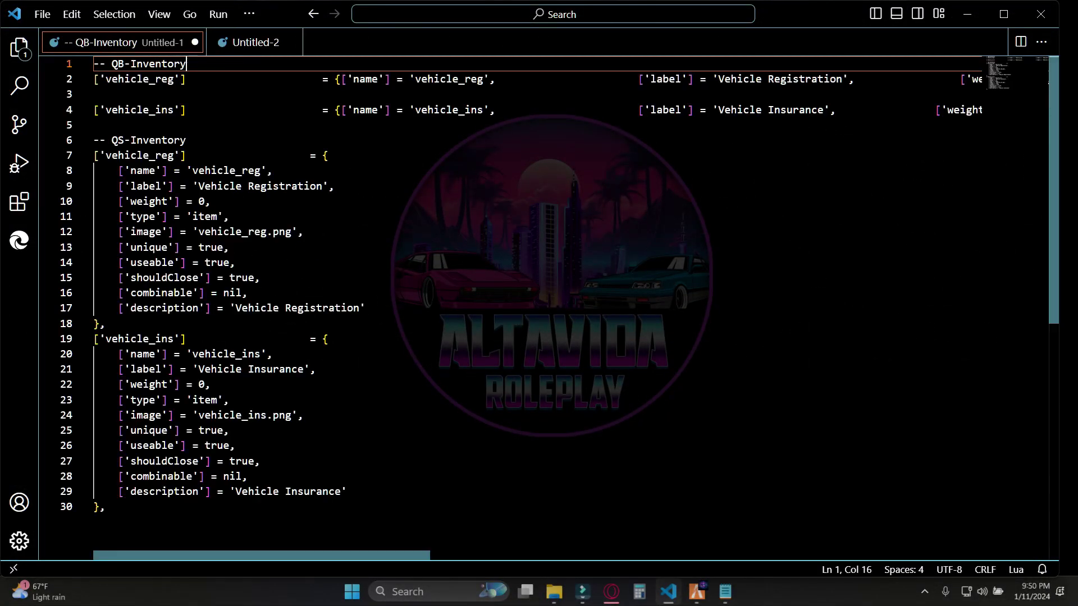
mouse_move(588, 599)
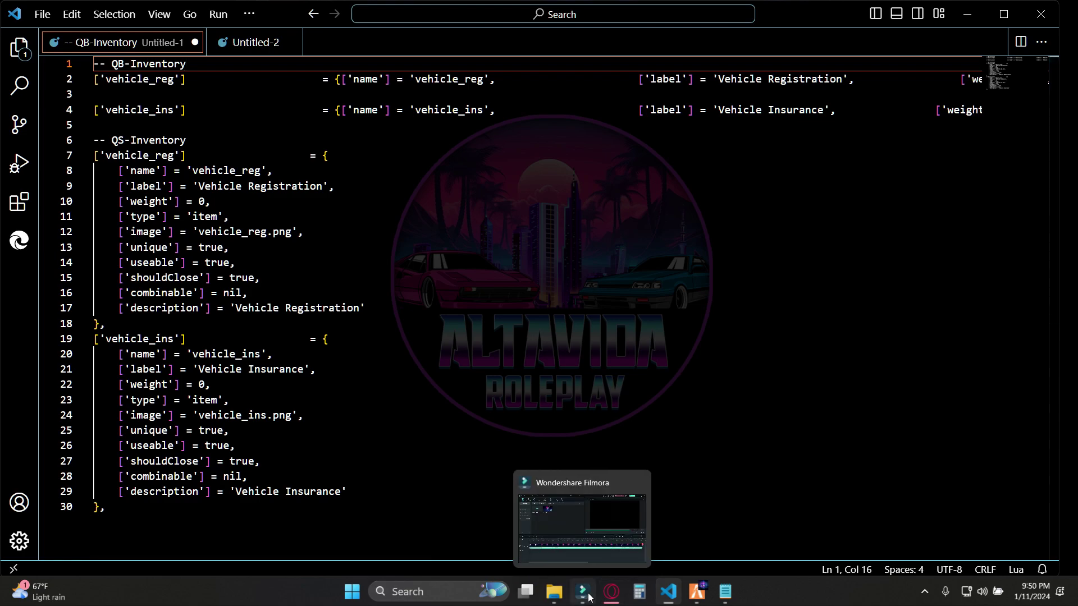
click(554, 592)
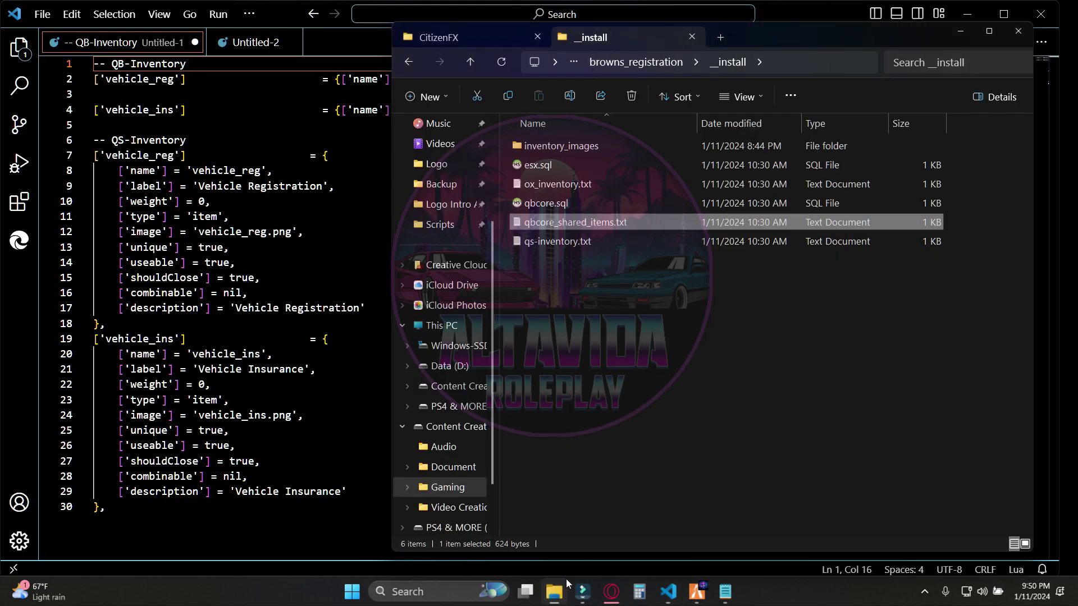
double_click(546, 202)
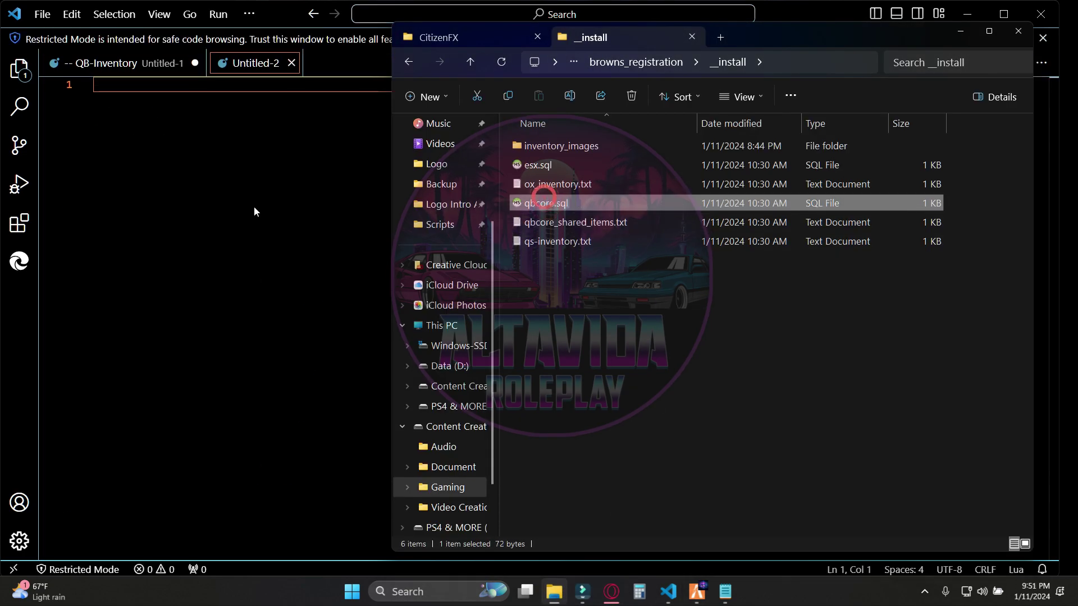
Step: Open qbcore.sql in VS Code and copy its ALTER TABLE query adding the vin column
drag(252, 206, 252, 204)
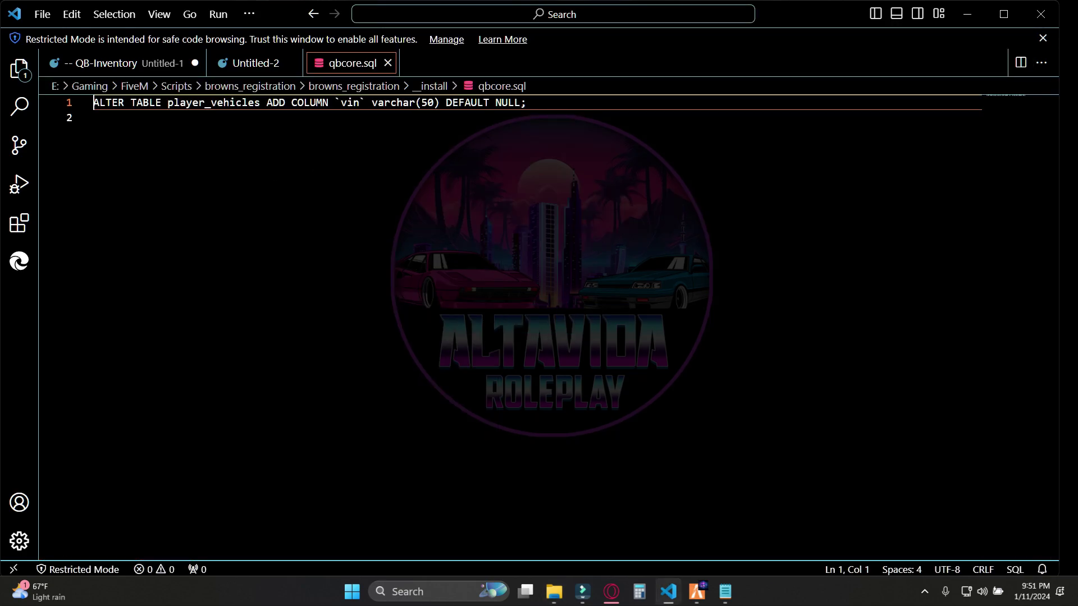
drag(528, 102, 92, 102)
right_click(114, 104)
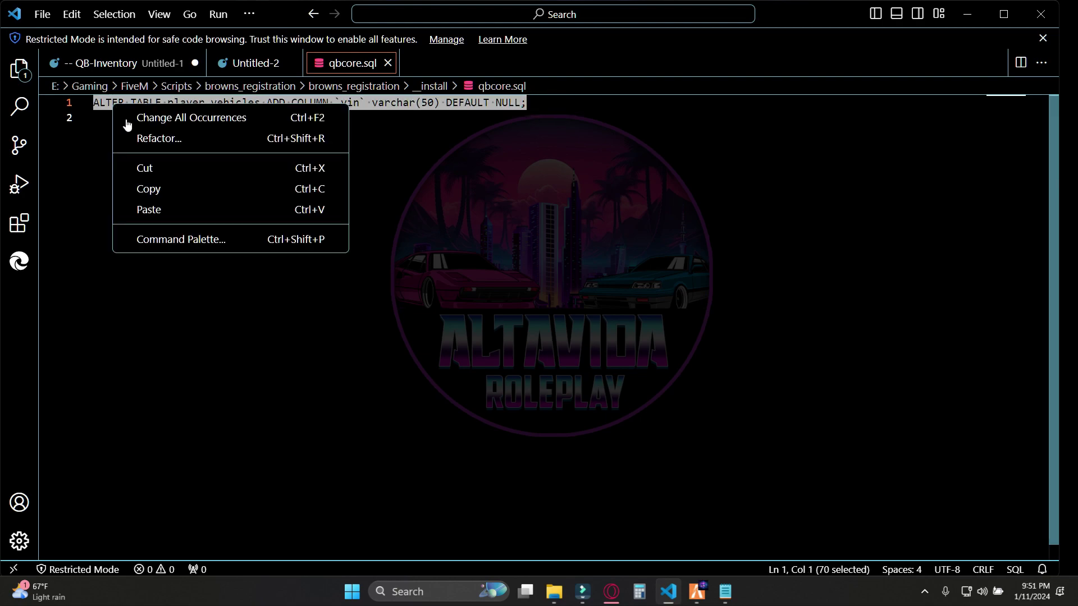
click(153, 188)
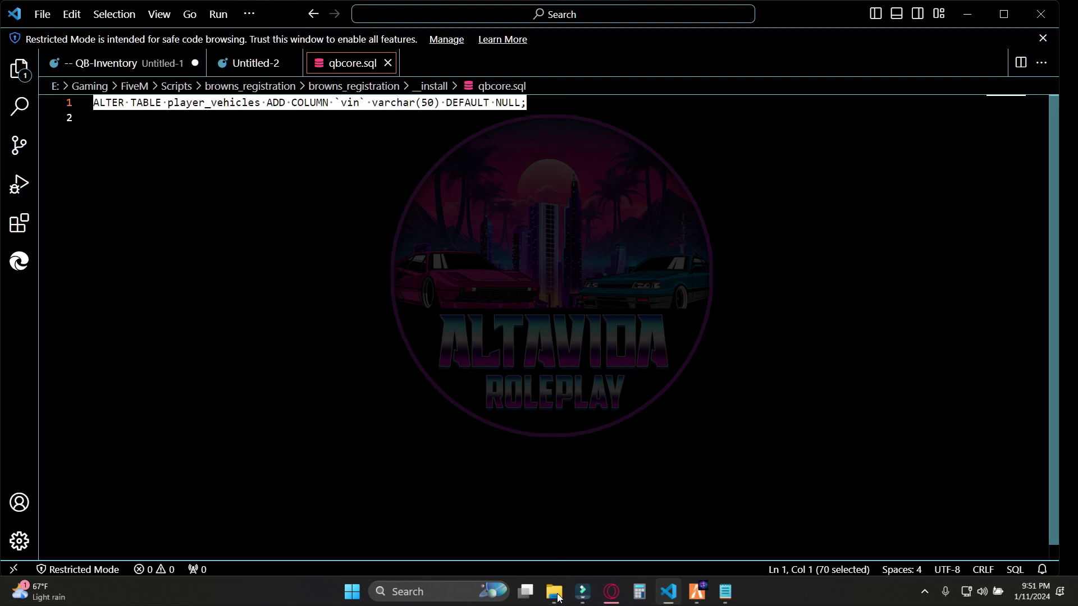
click(610, 599)
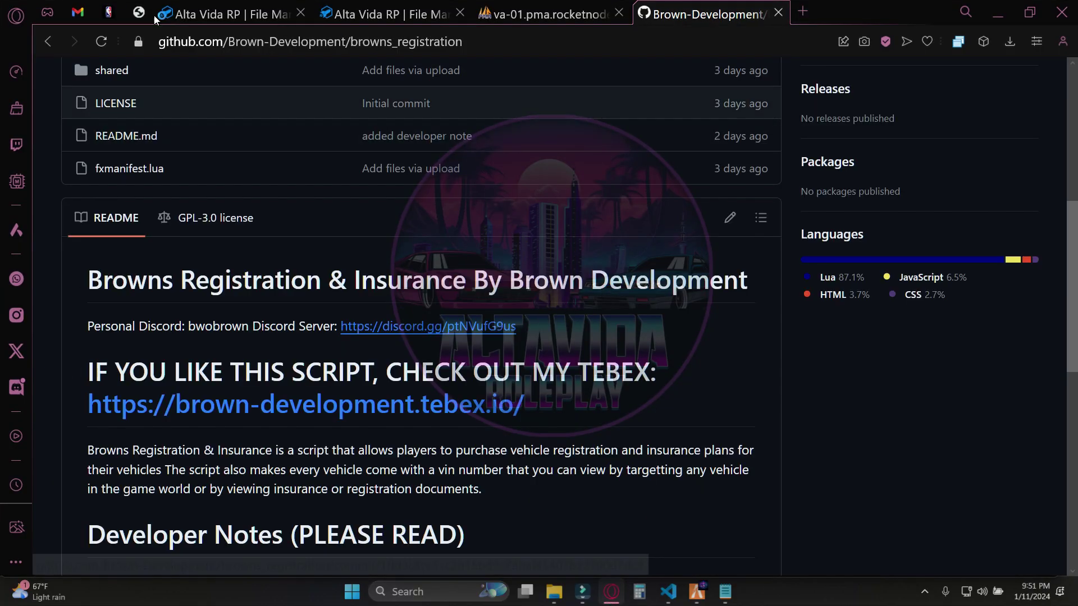
Step: Paste the ALTER TABLE vin query into the SQL editor of the QBCORE database
click(553, 11)
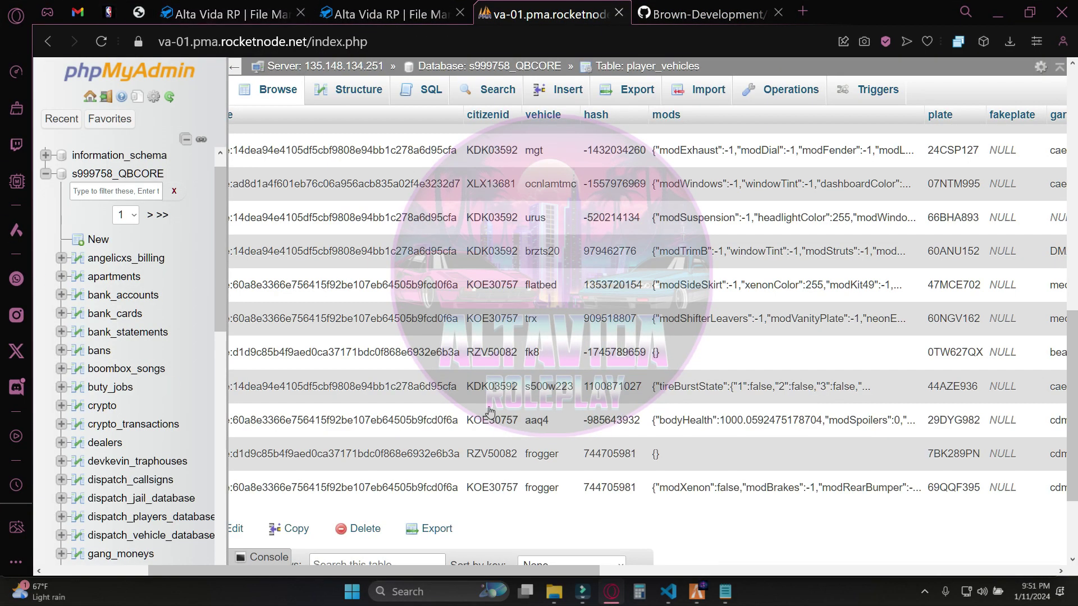
click(113, 174)
scroll(501, 128, up, 4)
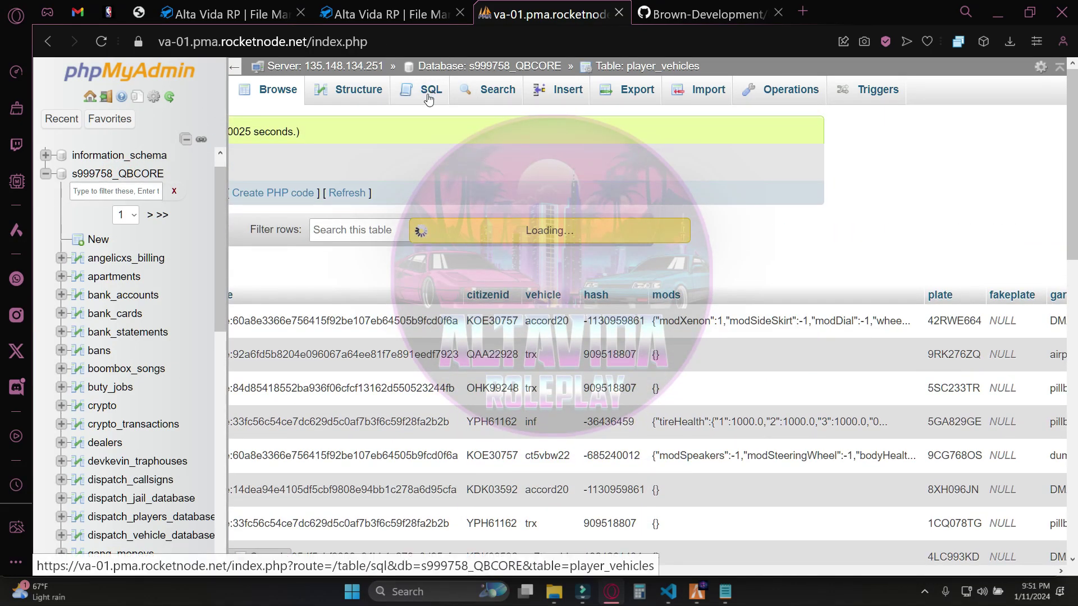
click(427, 90)
click(306, 168)
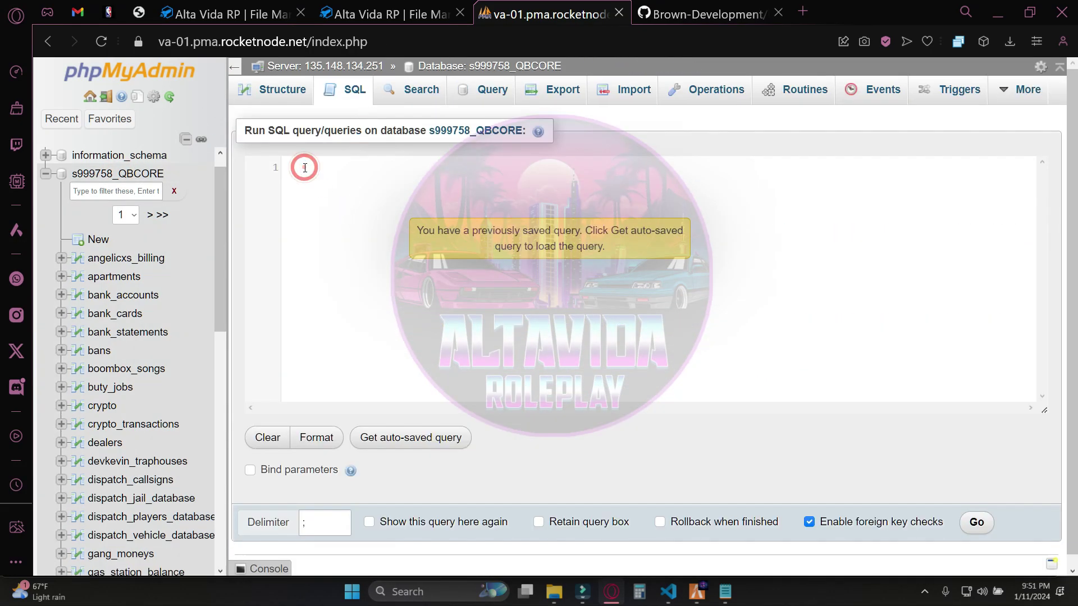
key(ctrl+v)
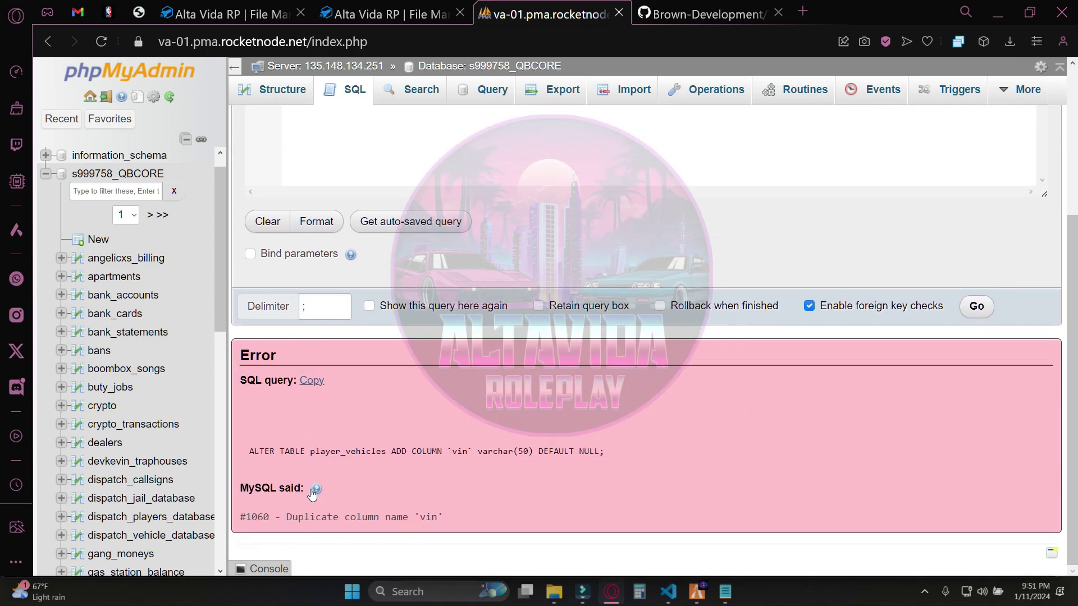
Step: Inspect the resulting #1060 Duplicate column name 'vin' error
drag(270, 452, 508, 452)
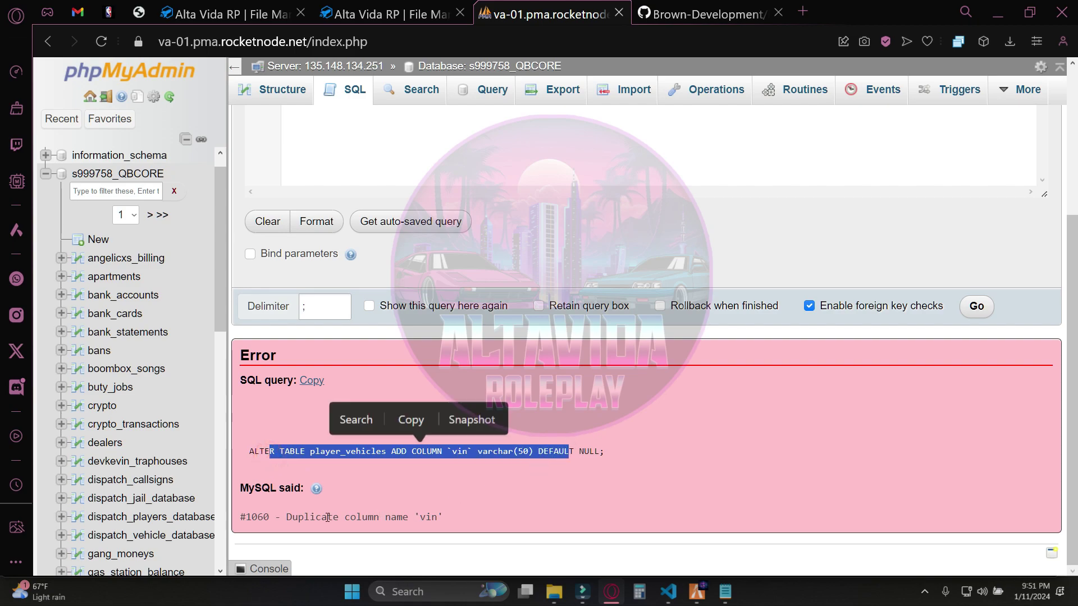
drag(291, 517, 484, 522)
click(483, 518)
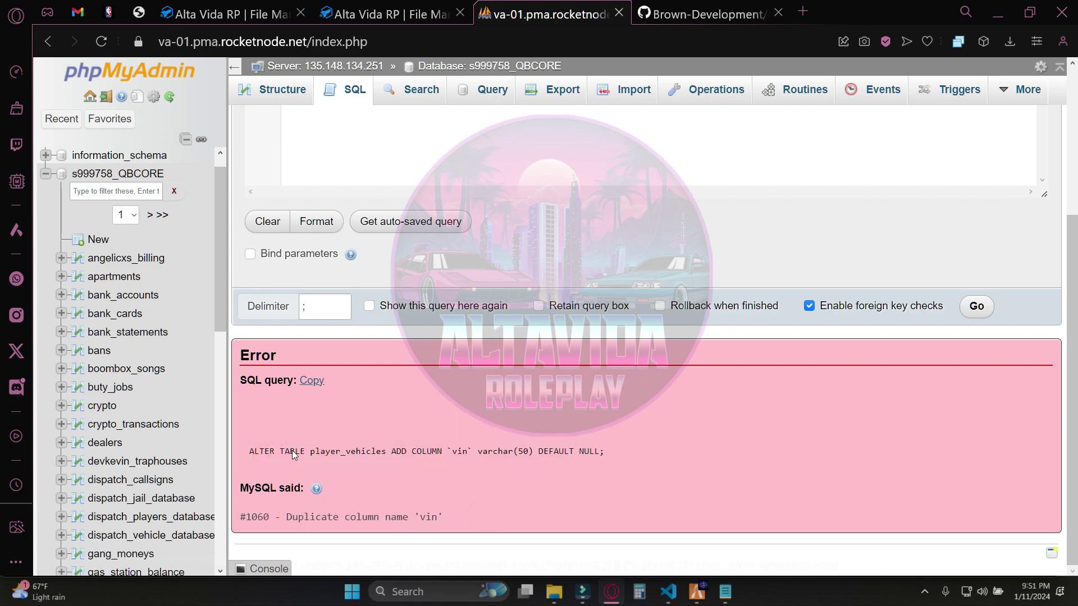
scroll(331, 349, up, 4)
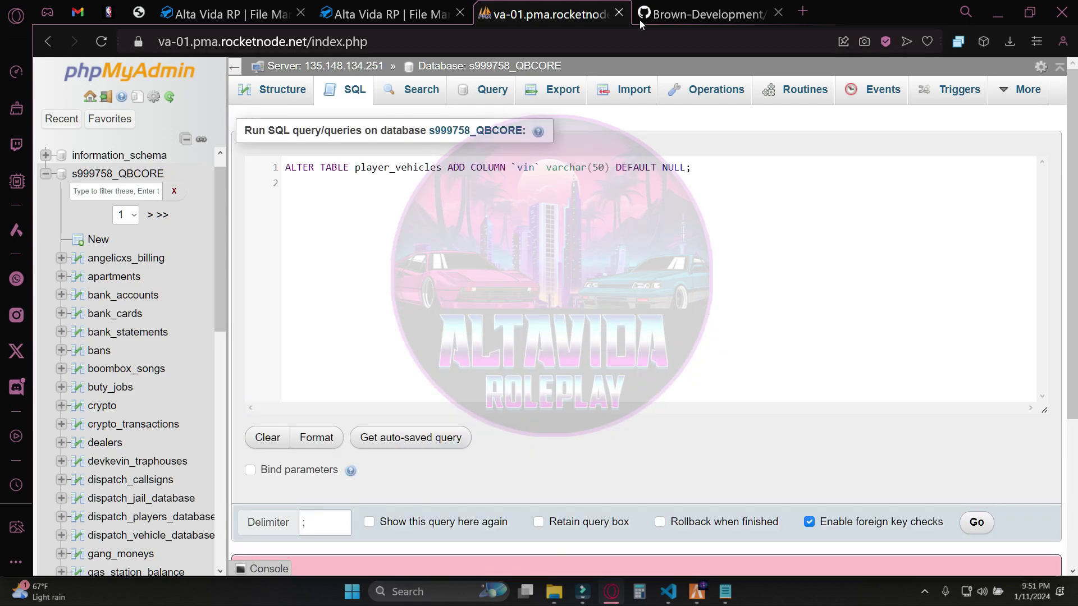
Step: On the server, inspect resources/[av]/browns_registration, then return to the [av] folder
click(399, 5)
click(268, 4)
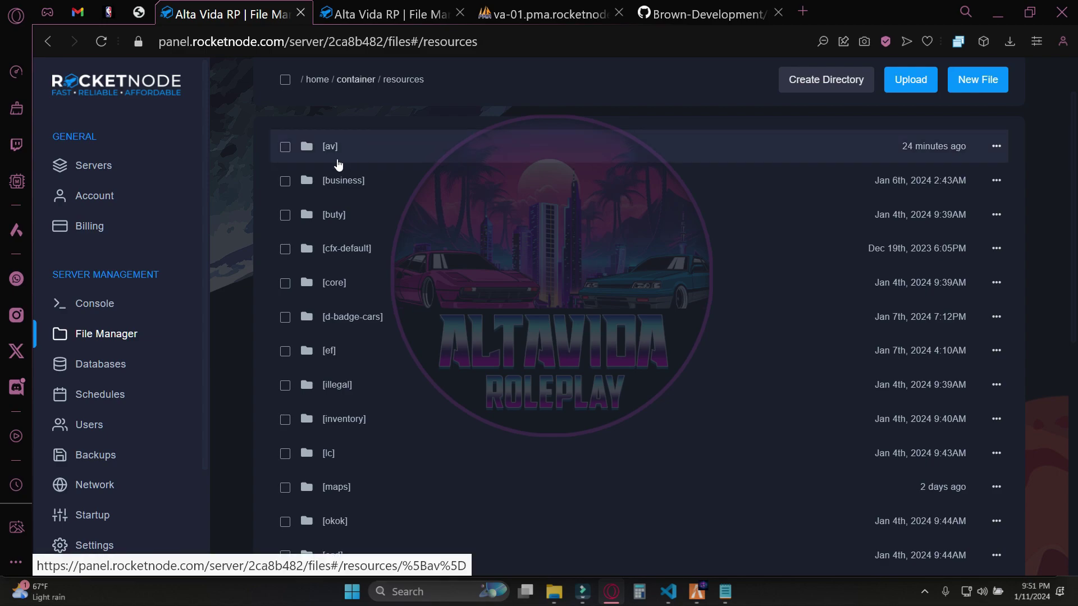
click(357, 158)
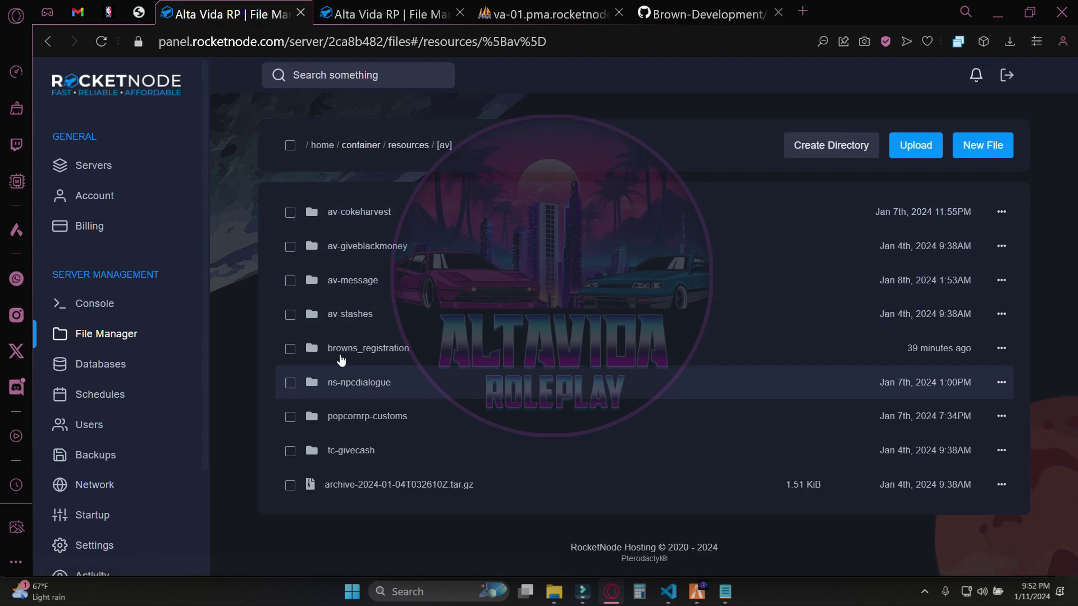
click(356, 348)
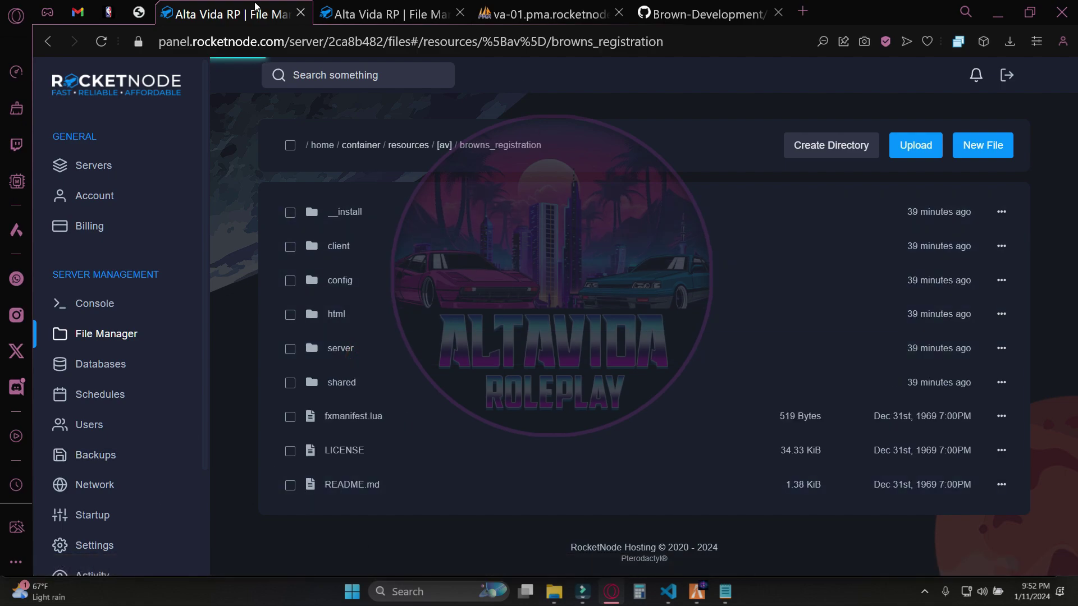
click(443, 146)
Step: Switch to the local File Explorer window showing the browns_registration folder
key(alt+Tab)
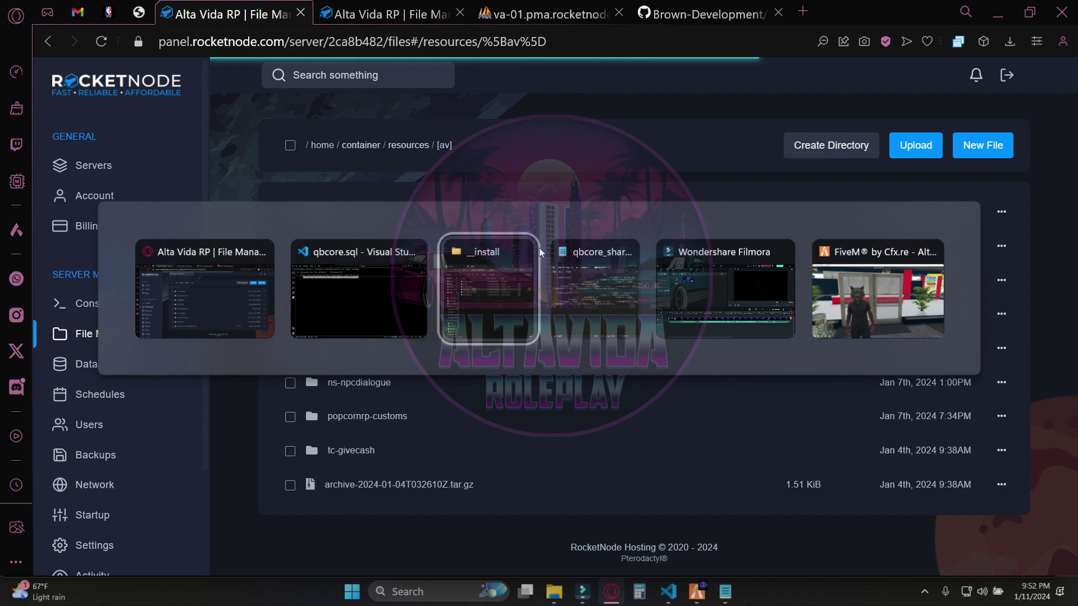
click(538, 247)
click(466, 66)
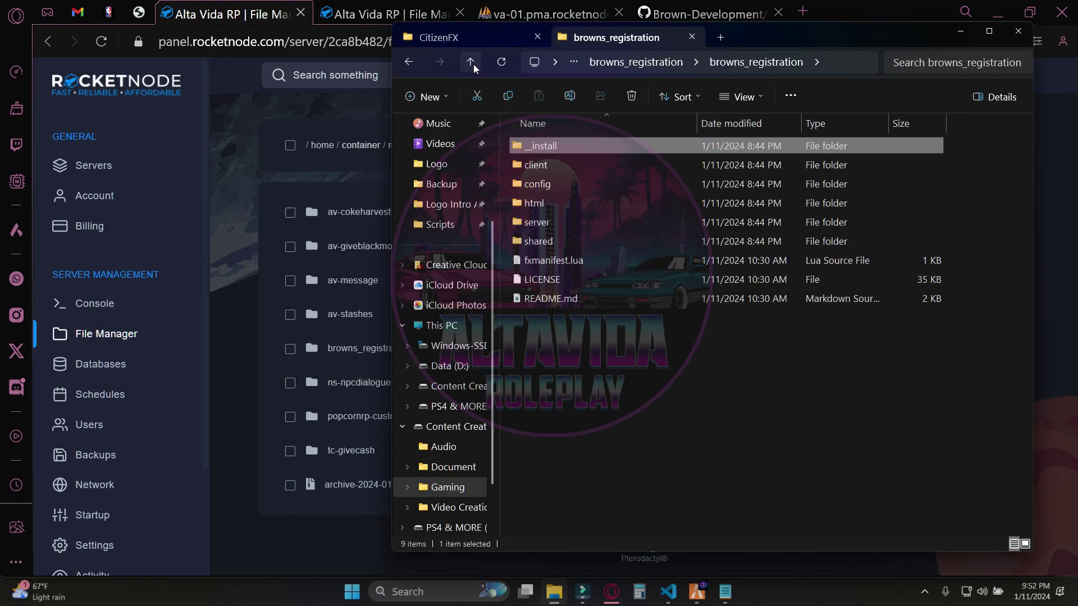
Step: Delete the old local browns_registration.rar archive
click(471, 64)
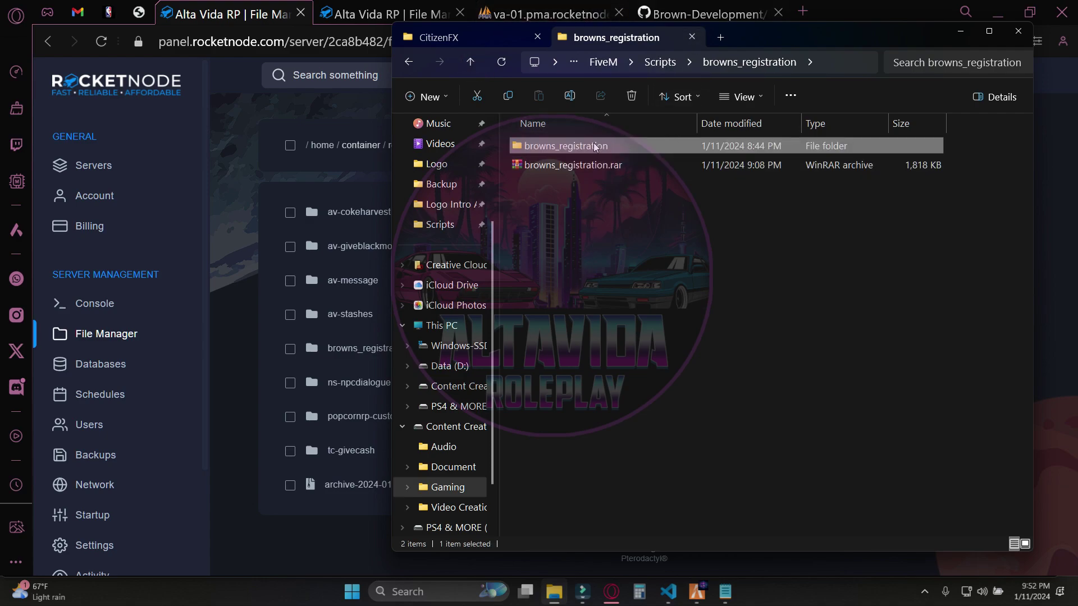
click(571, 170)
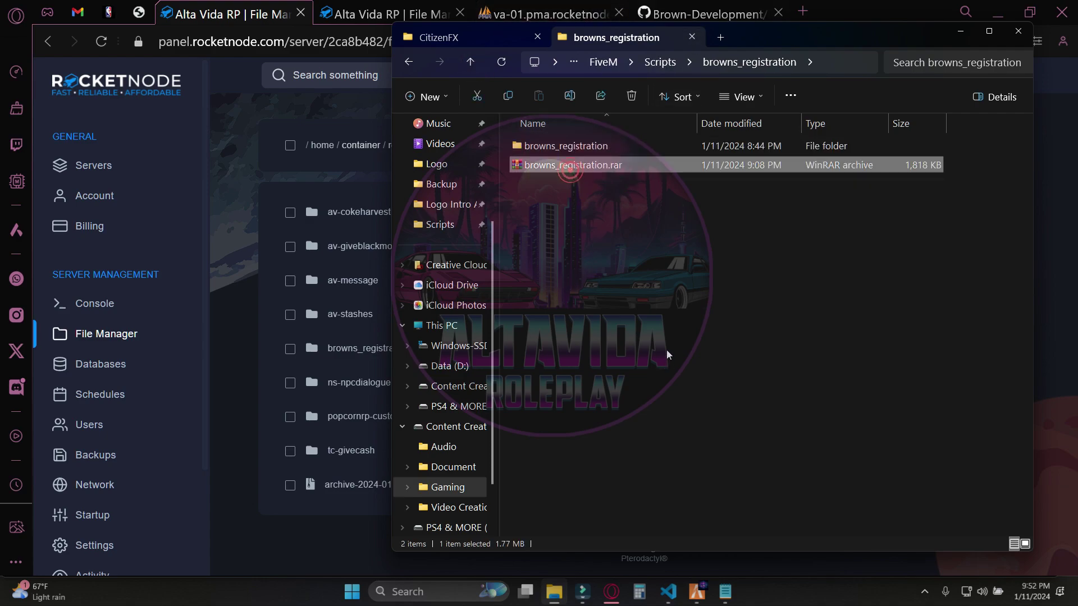
key(Delete)
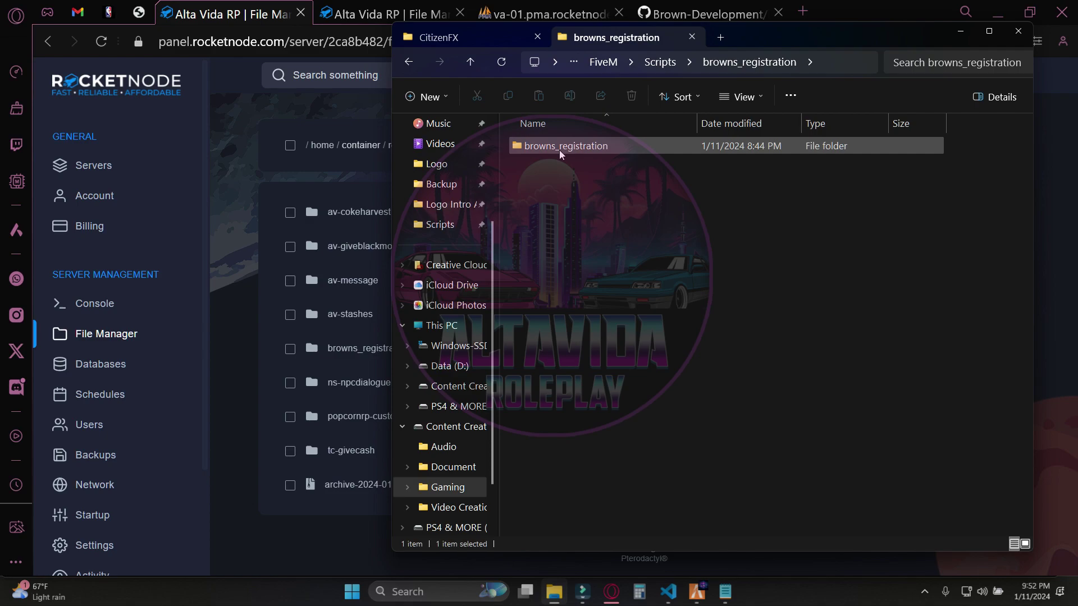
Step: Compress the browns_registration folder to a new .rar and upload it to the server's [av] folder
click(564, 147)
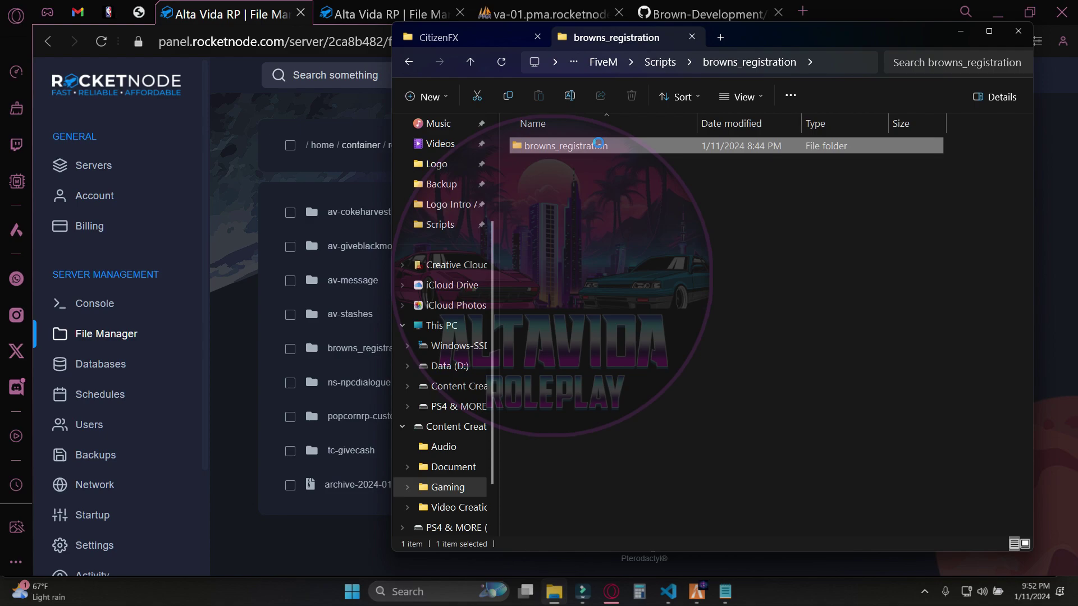
right_click(580, 145)
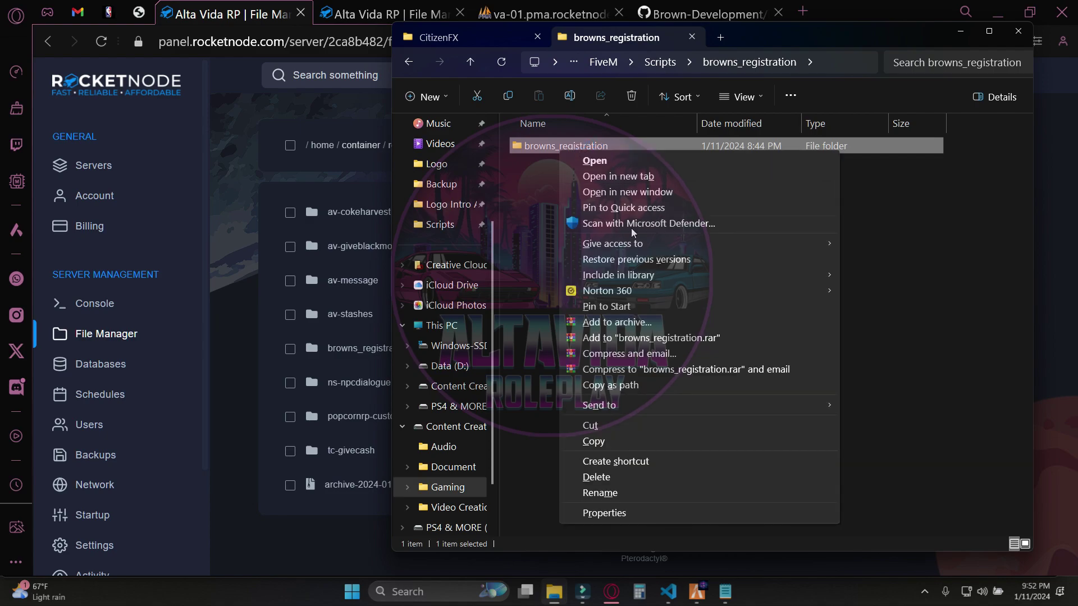
click(682, 339)
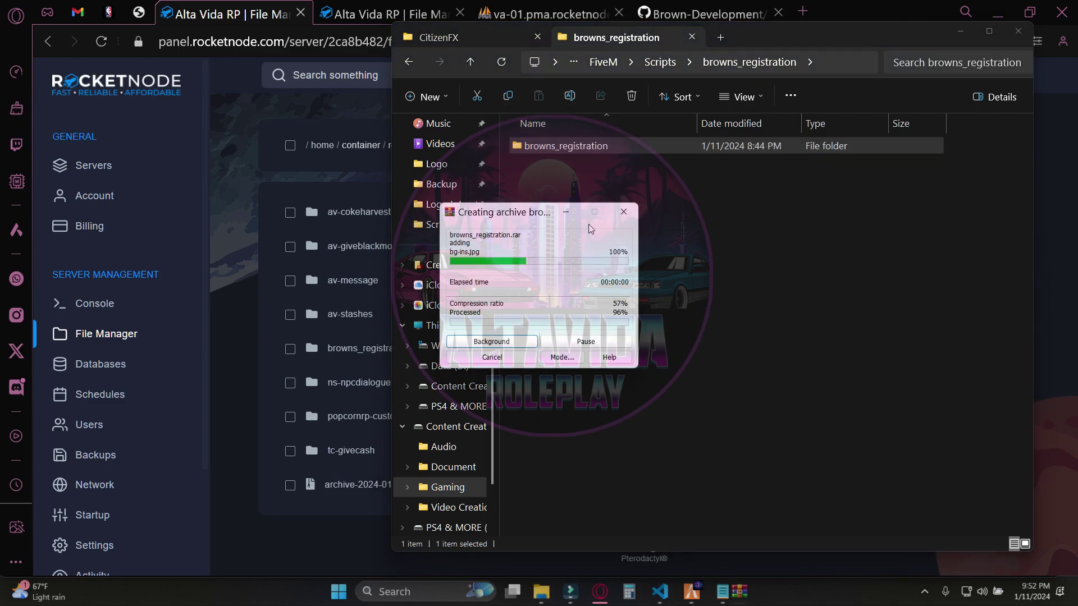
mouse_move(553, 170)
mouse_down()
mouse_move(403, 313)
mouse_move(299, 521)
mouse_up()
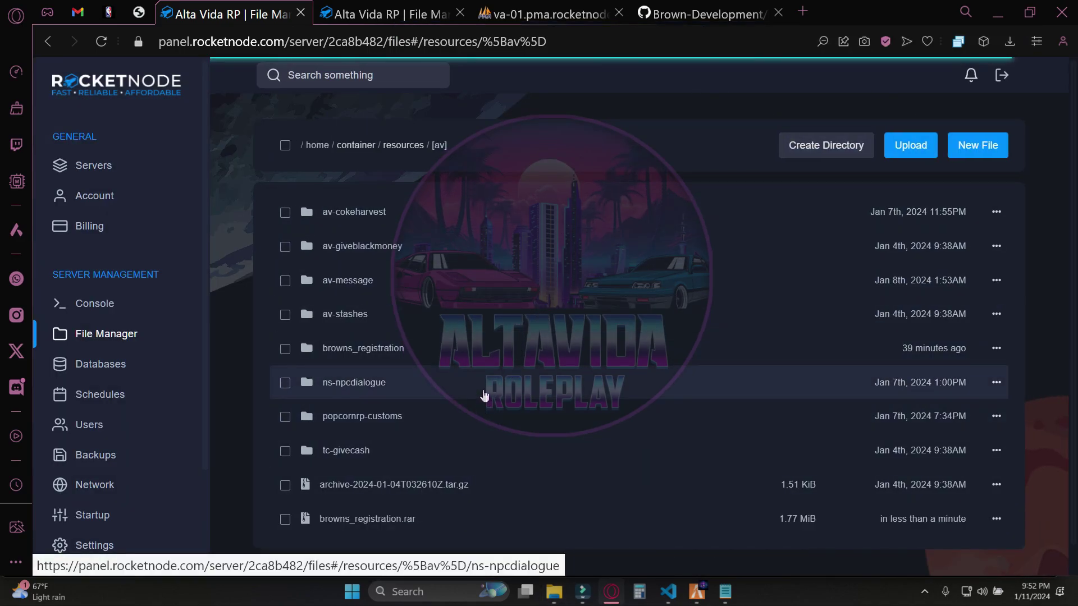
Step: Remove browns_registration.rar from resources/[av] on the server, then open the browns_registration folder
scroll(430, 470, down, 1)
right_click(369, 487)
scroll(336, 516, down, 3)
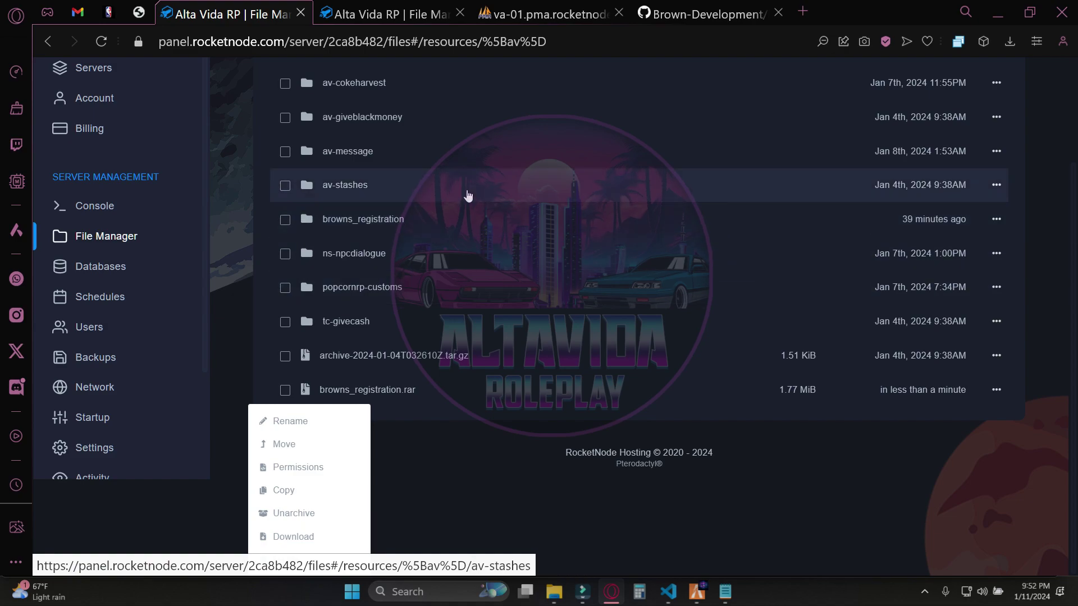
click(289, 560)
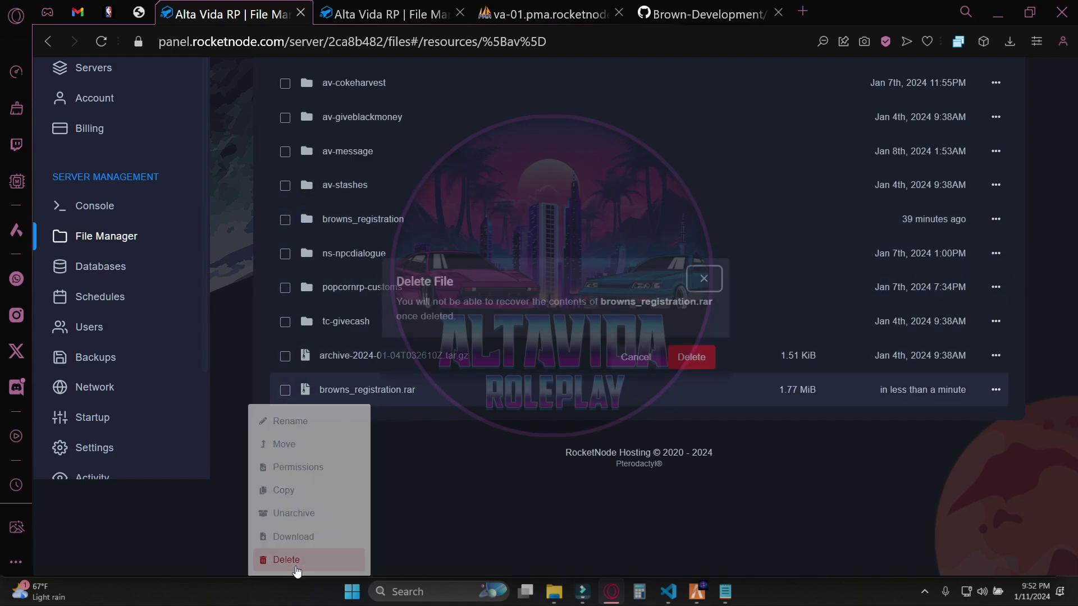
click(721, 368)
click(420, 352)
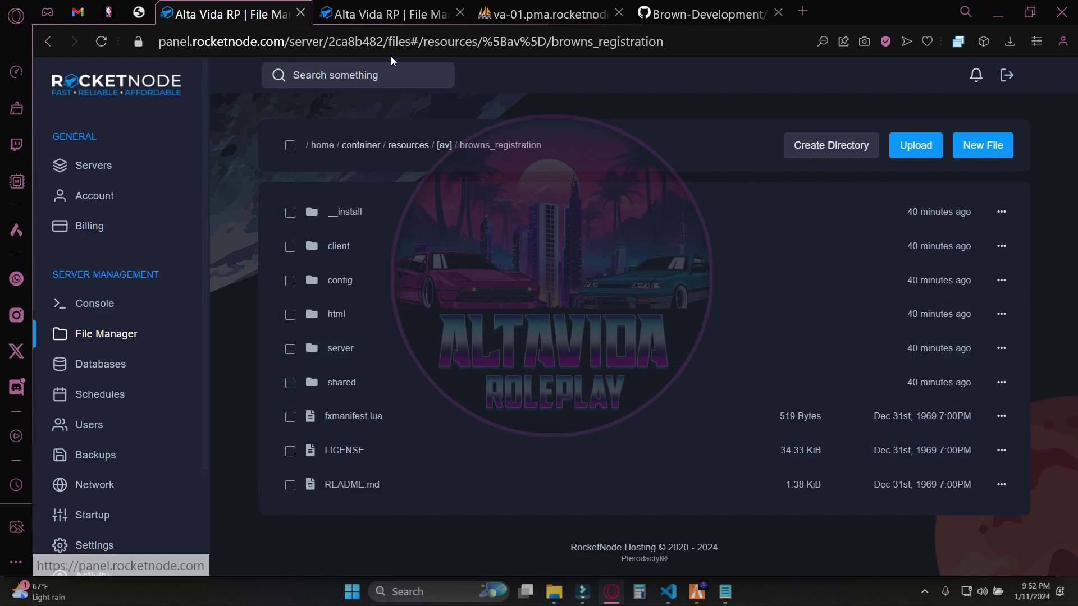
Step: Open [inventory]/qs-inventory/shared/items.lua in the server editor
click(416, 147)
click(348, 337)
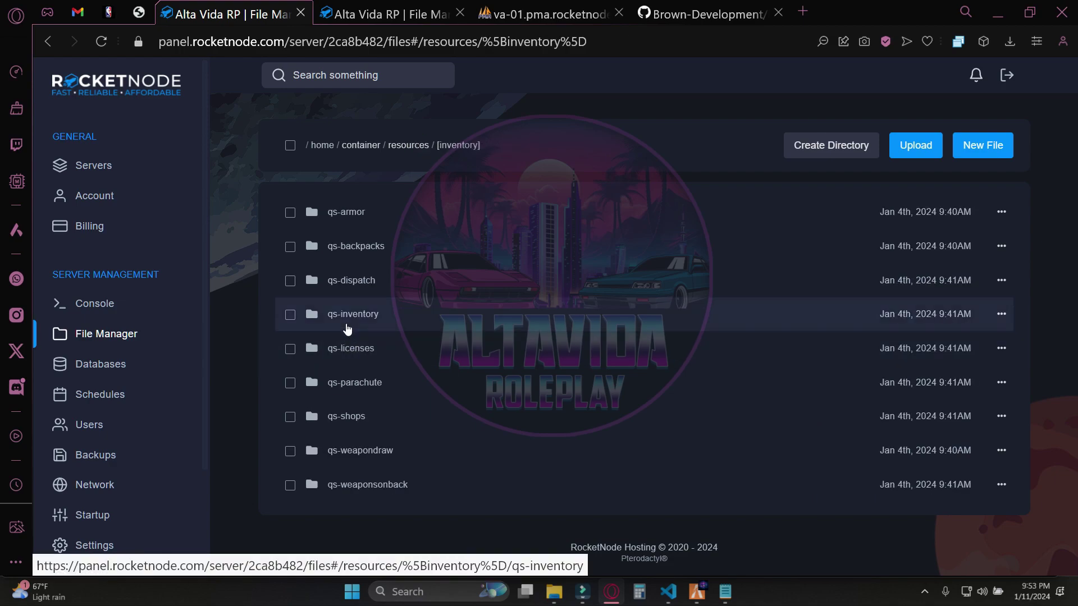
click(352, 314)
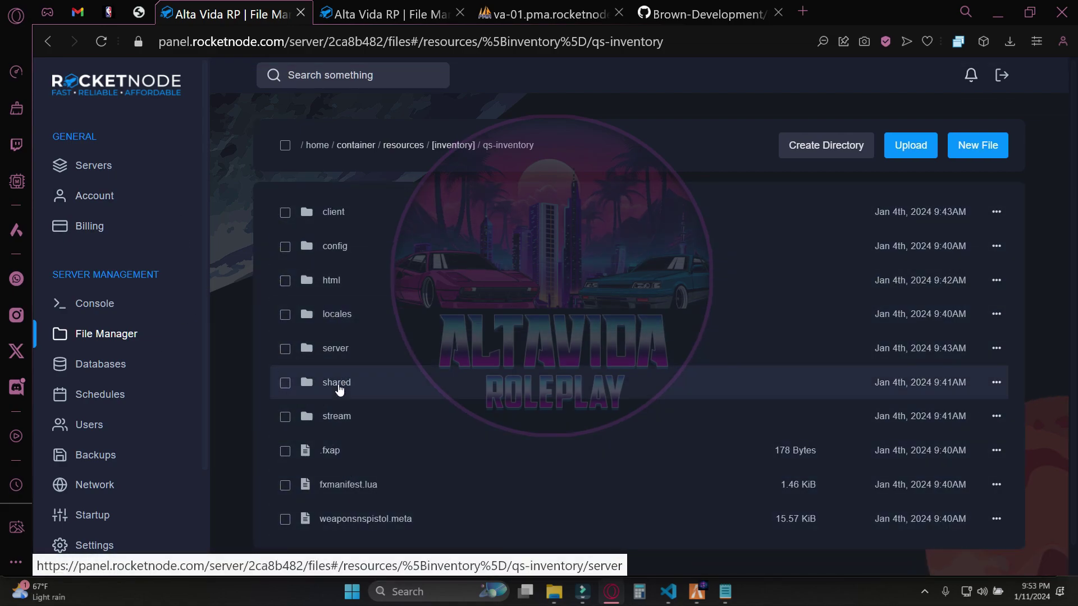
click(334, 383)
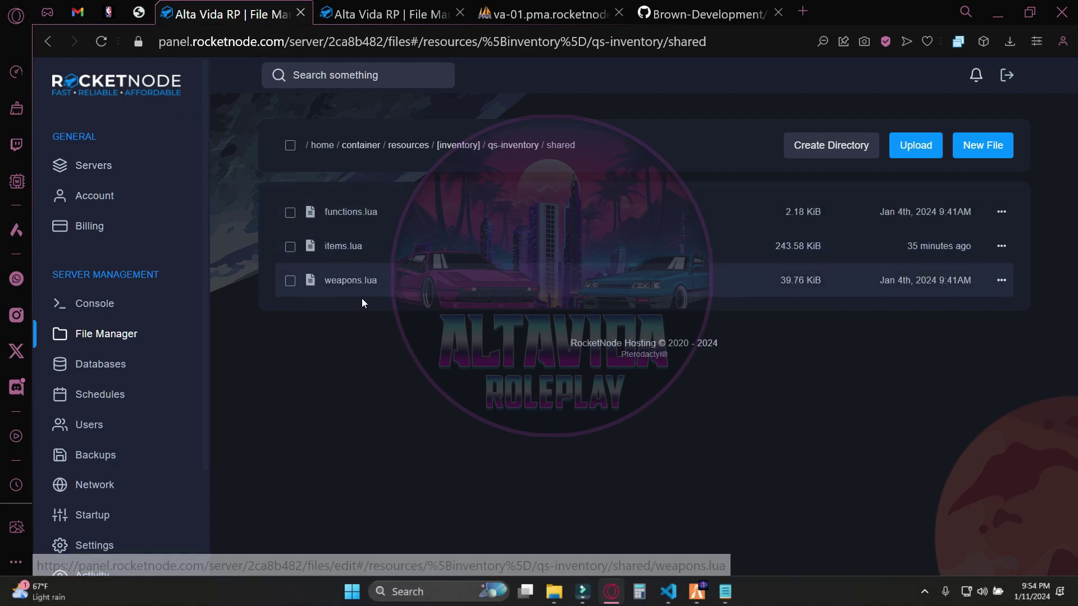
click(354, 246)
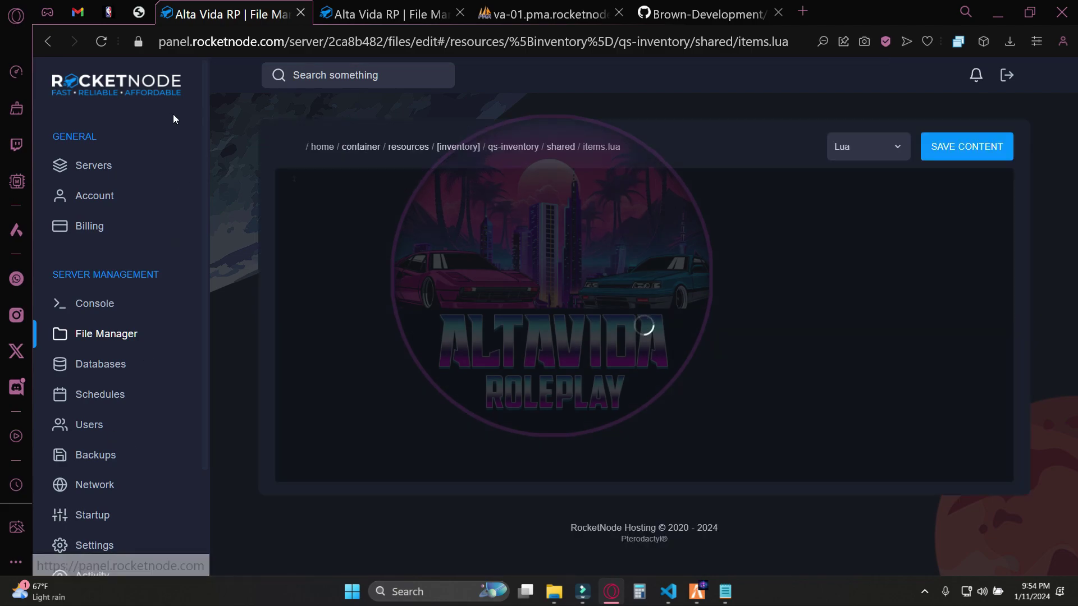
Step: Check the end of items.lua for the vehicle registration and insurance items, save, and return to qs-inventory
scroll(996, 393, down, 20)
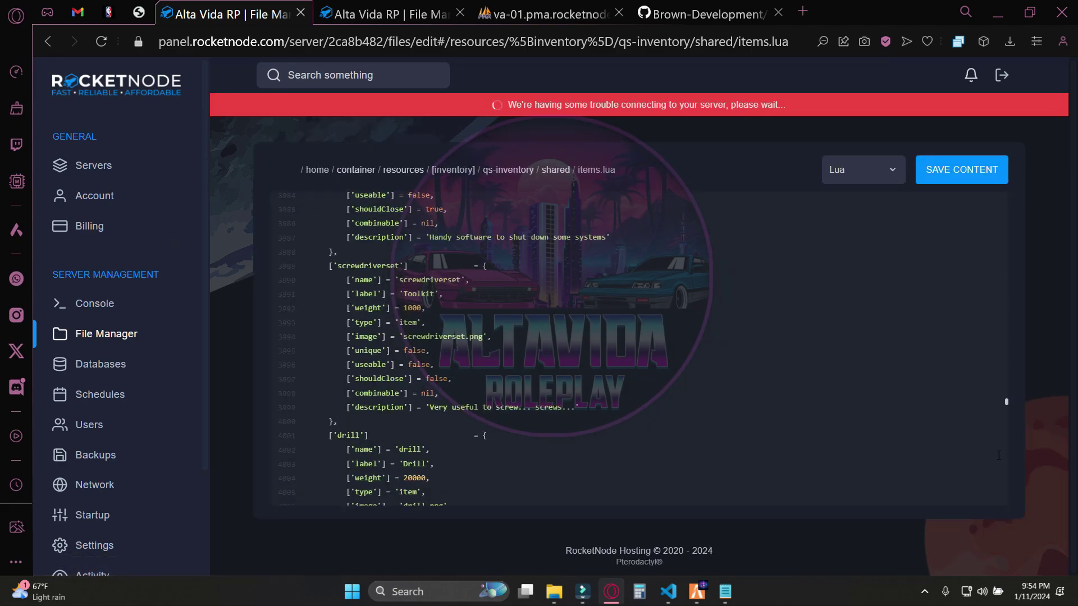
scroll(1004, 536, down, 10)
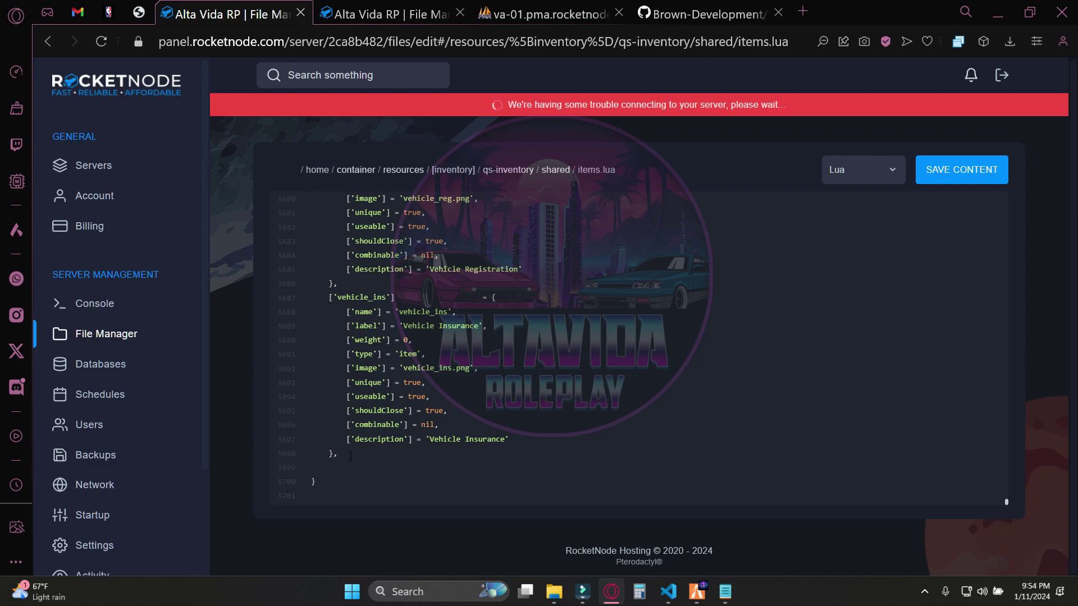
scroll(488, 453, up, 4)
scroll(337, 360, up, 3)
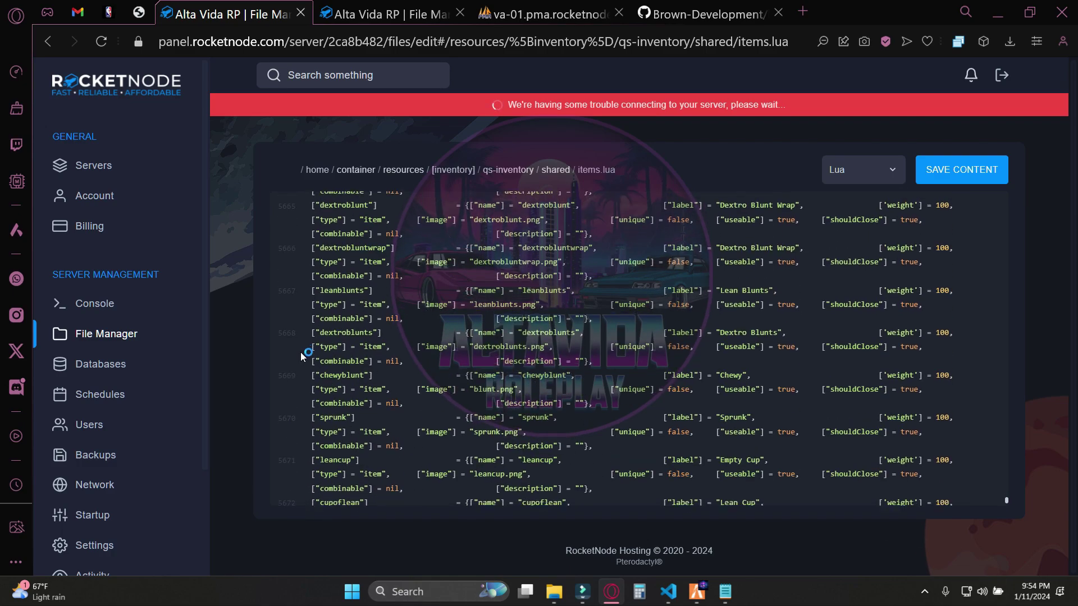
scroll(303, 335, down, 5)
scroll(423, 330, down, 3)
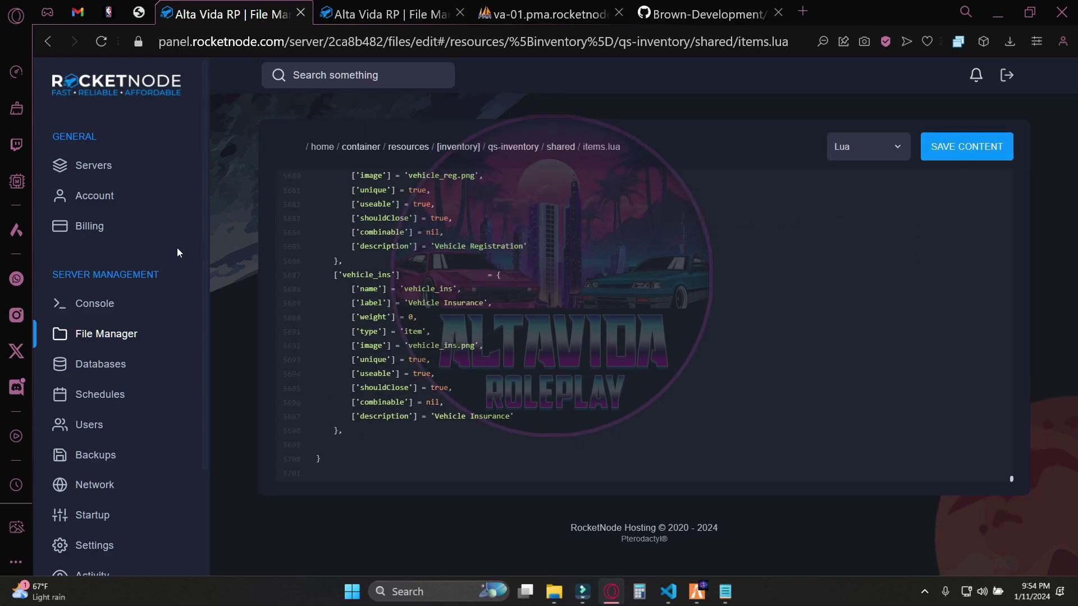
click(959, 150)
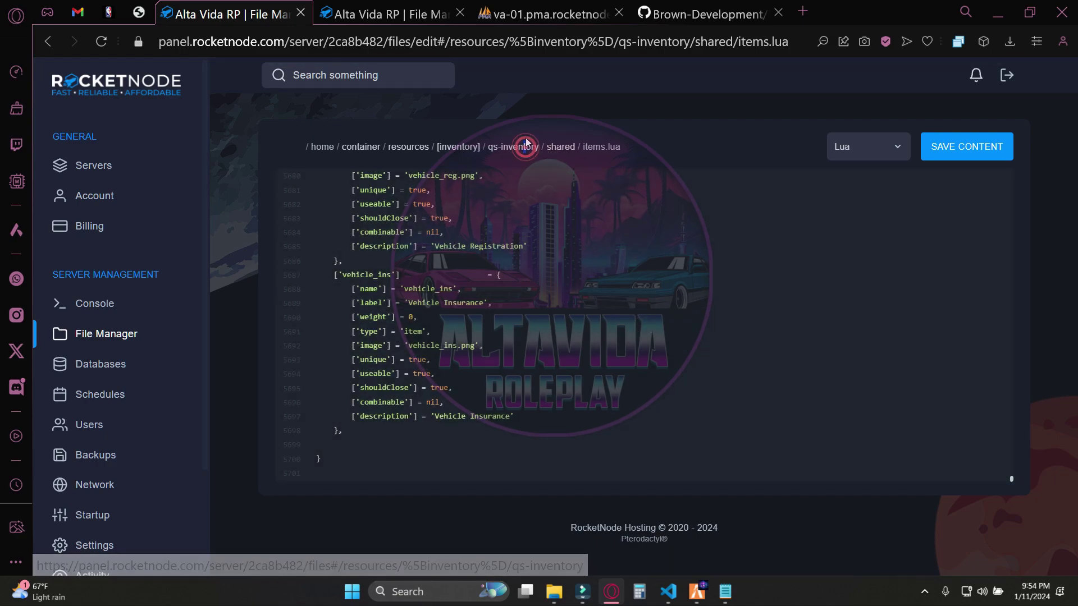
click(519, 148)
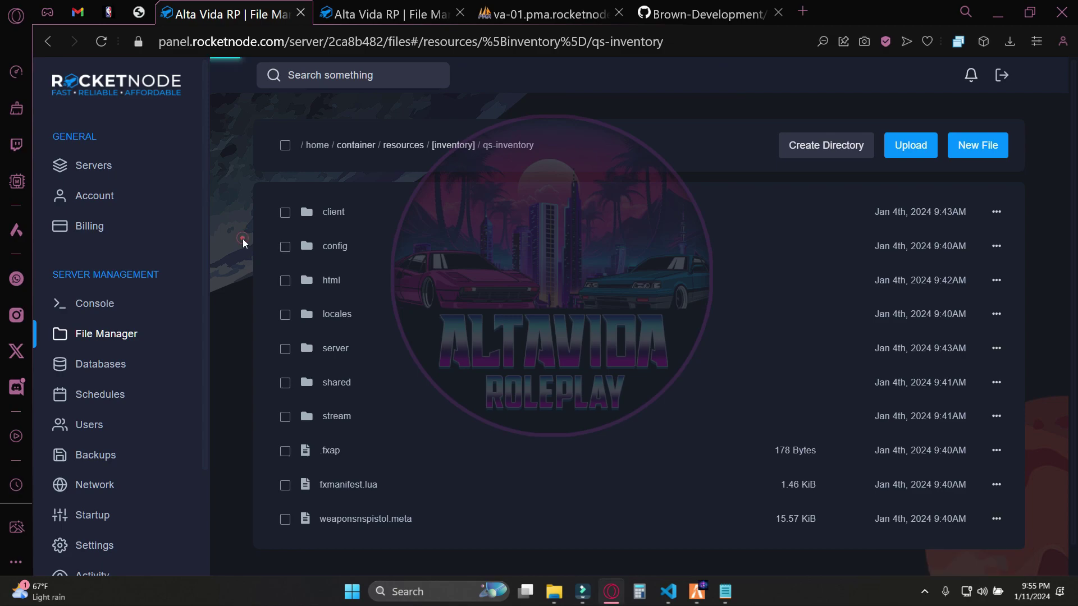
Step: Browse the panel to qs-inventory/html/images and Explorer to browns_registration's __install folder
click(332, 283)
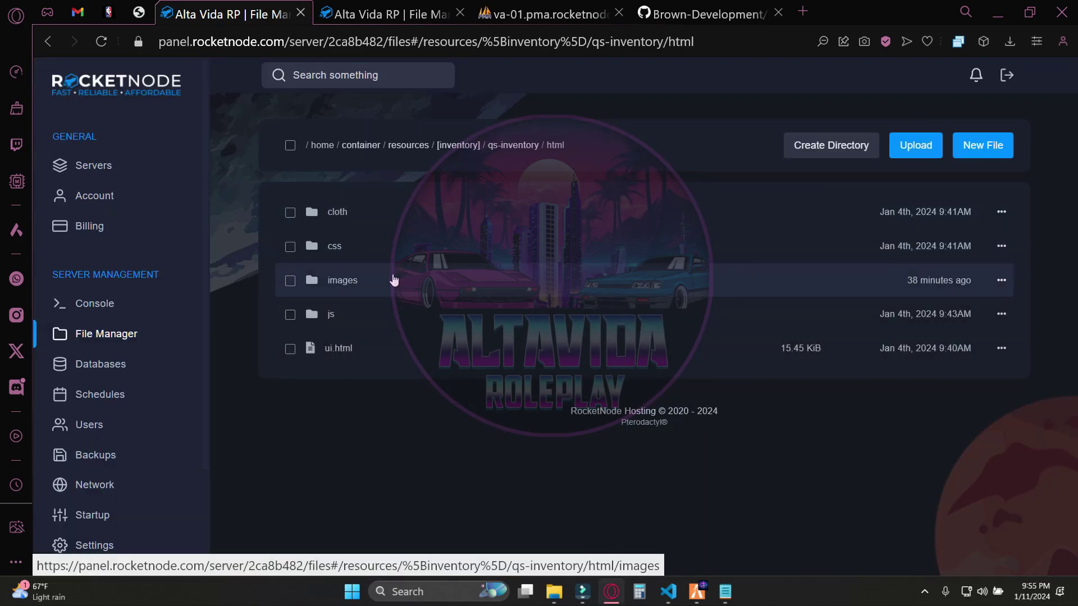
click(358, 287)
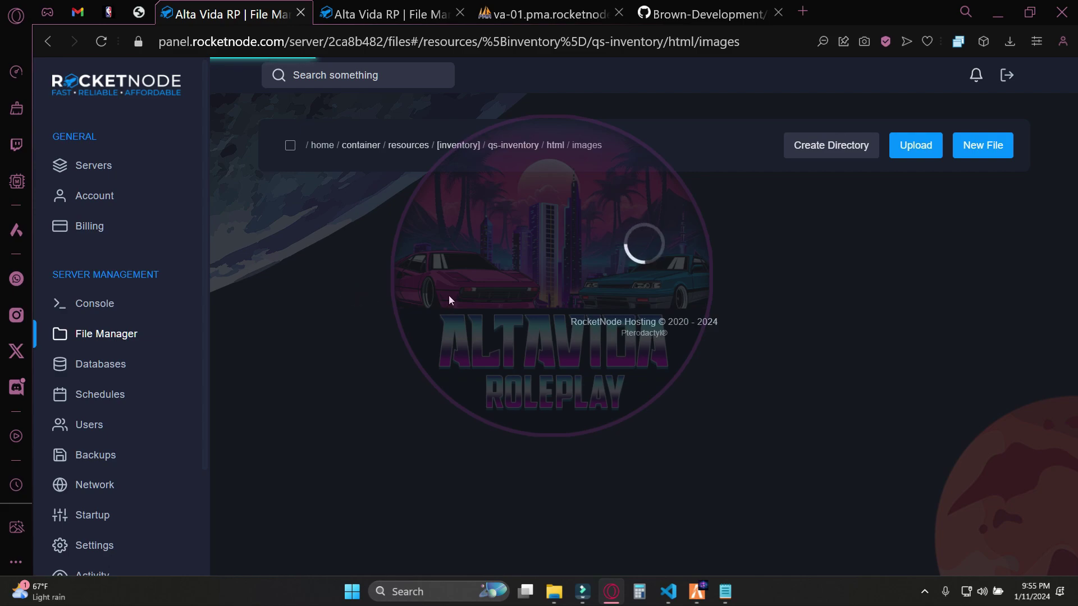
click(555, 594)
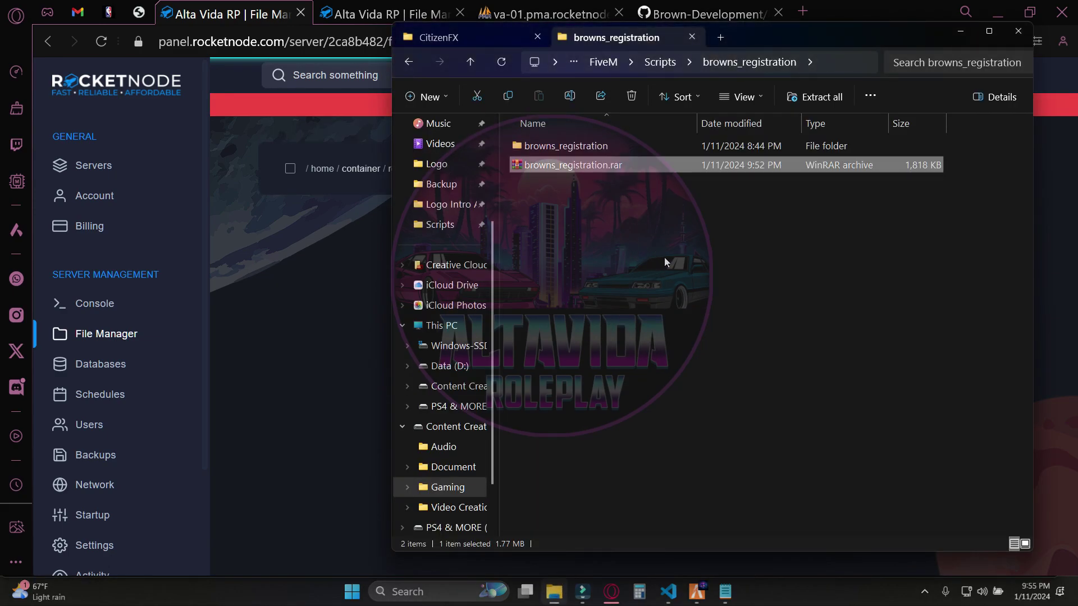
double_click(570, 150)
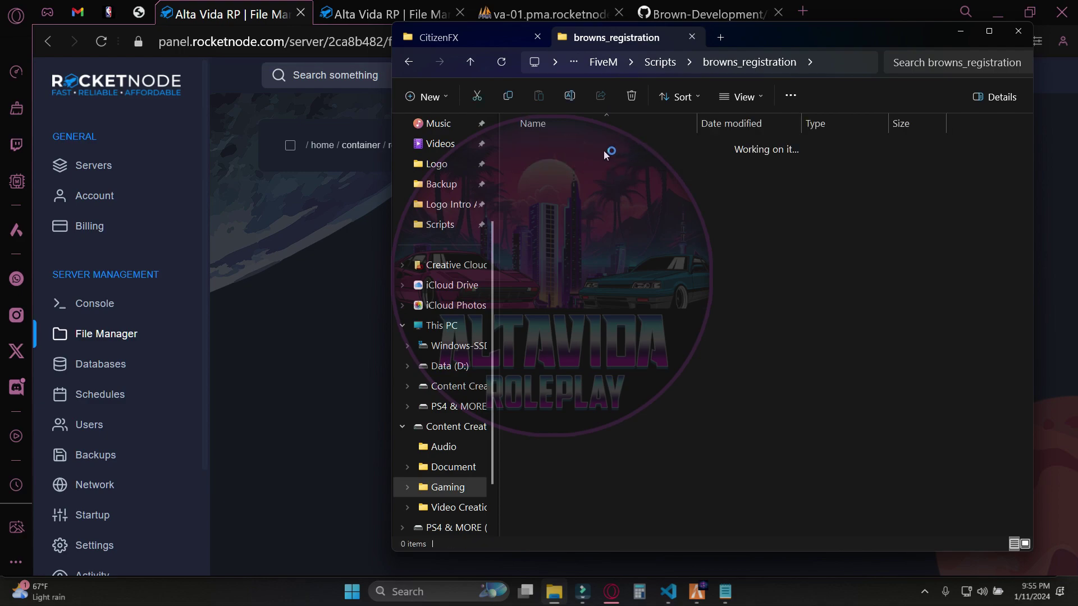
double_click(551, 147)
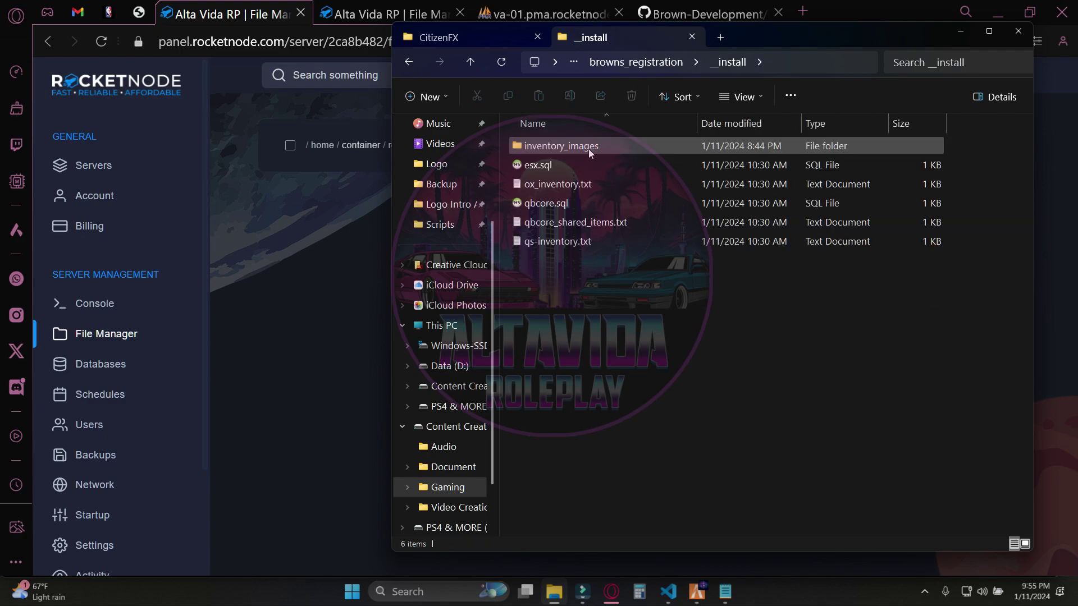
double_click(570, 149)
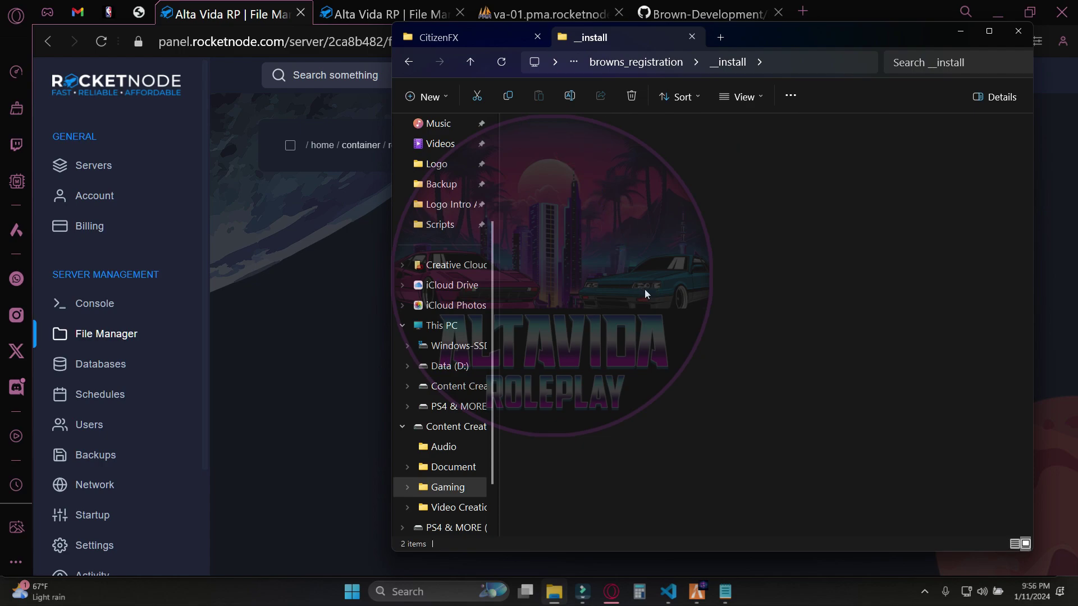
Step: Drag vehicle_reg.png and vehicle_ins.png from inventory_images into the server's images folder
drag(730, 35, 740, 293)
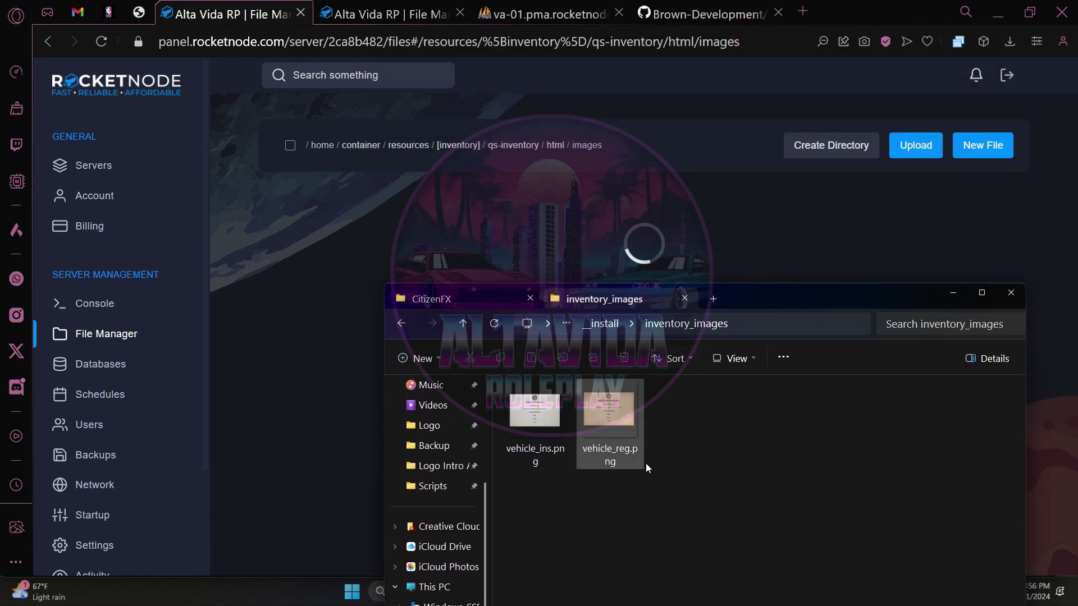
click(671, 505)
mouse_move(548, 424)
mouse_down()
mouse_move(522, 393)
mouse_move(538, 385)
mouse_up()
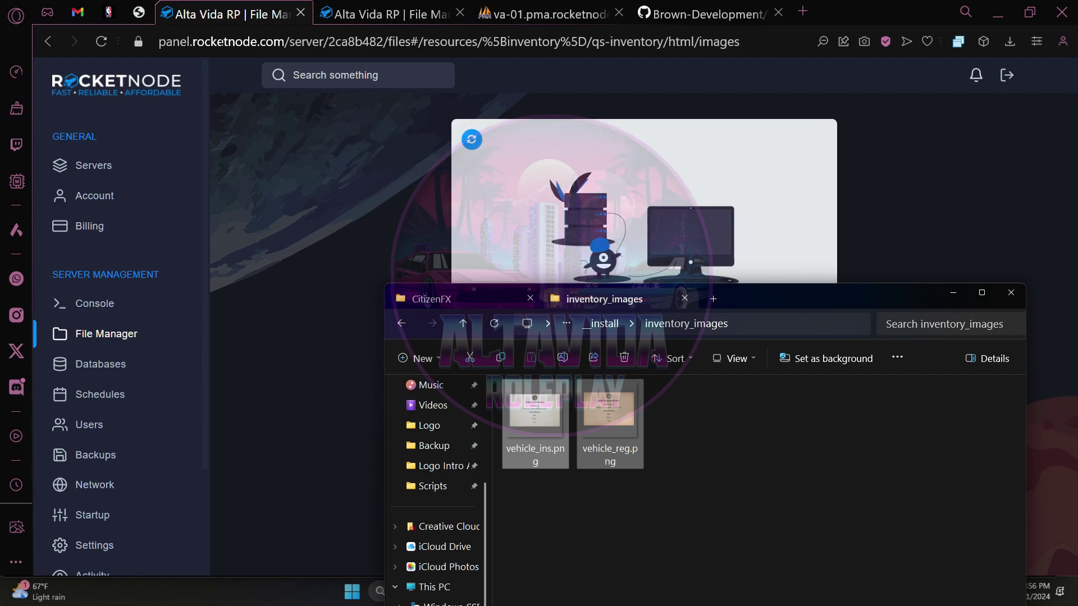
click(115, 54)
click(101, 42)
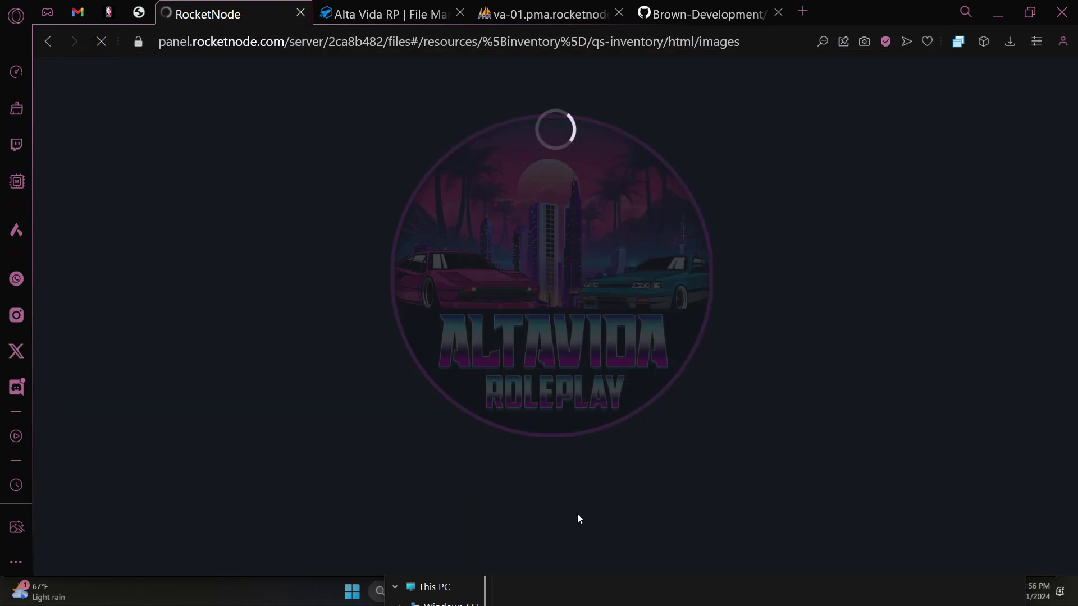
click(524, 601)
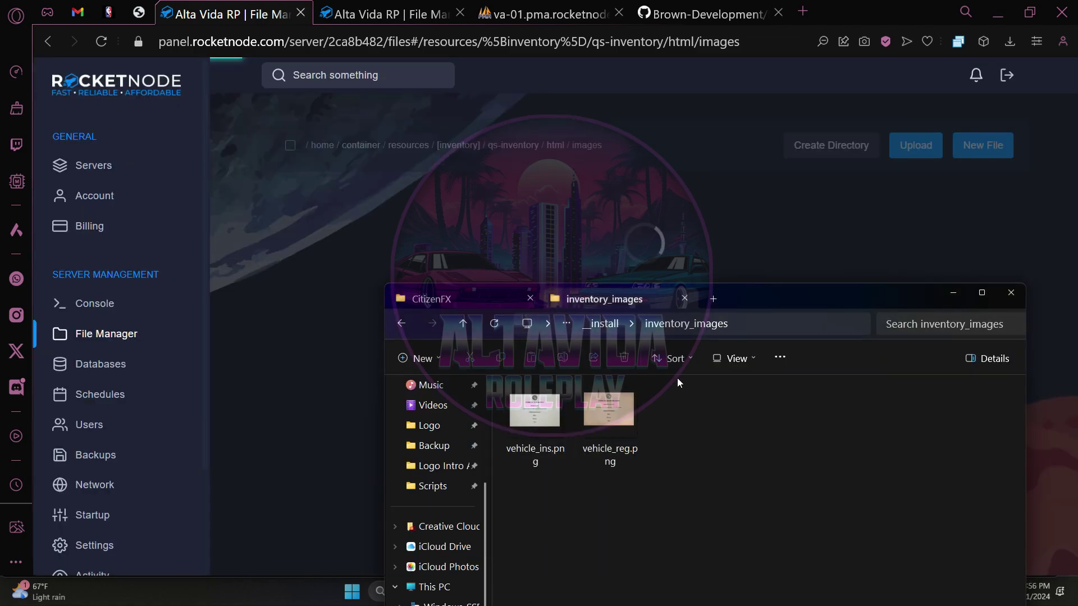
drag(719, 578, 610, 449)
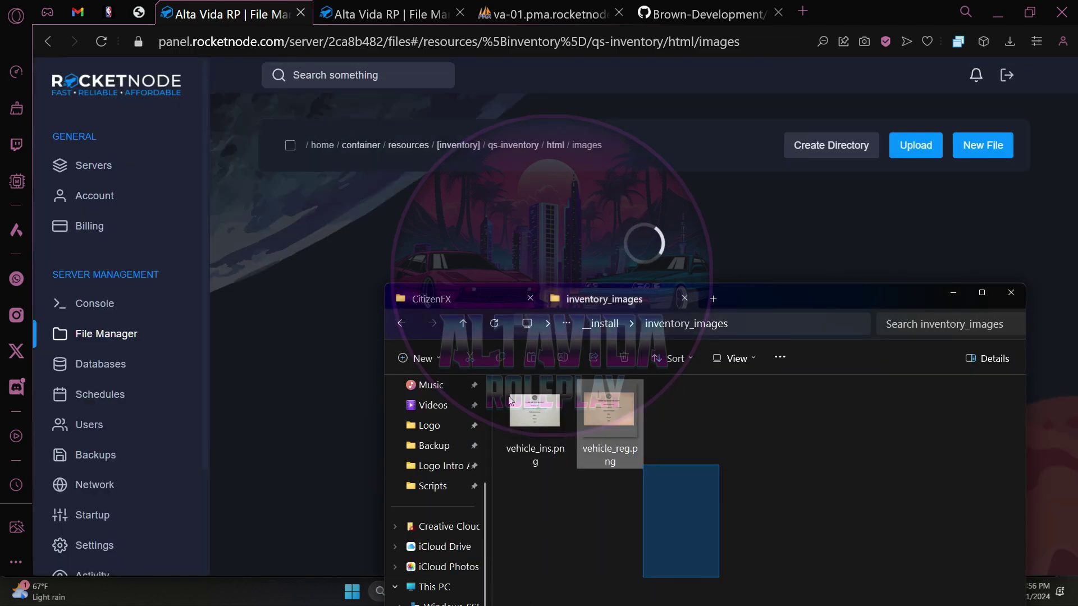
mouse_move(510, 400)
mouse_down()
mouse_move(528, 423)
mouse_move(603, 201)
mouse_up()
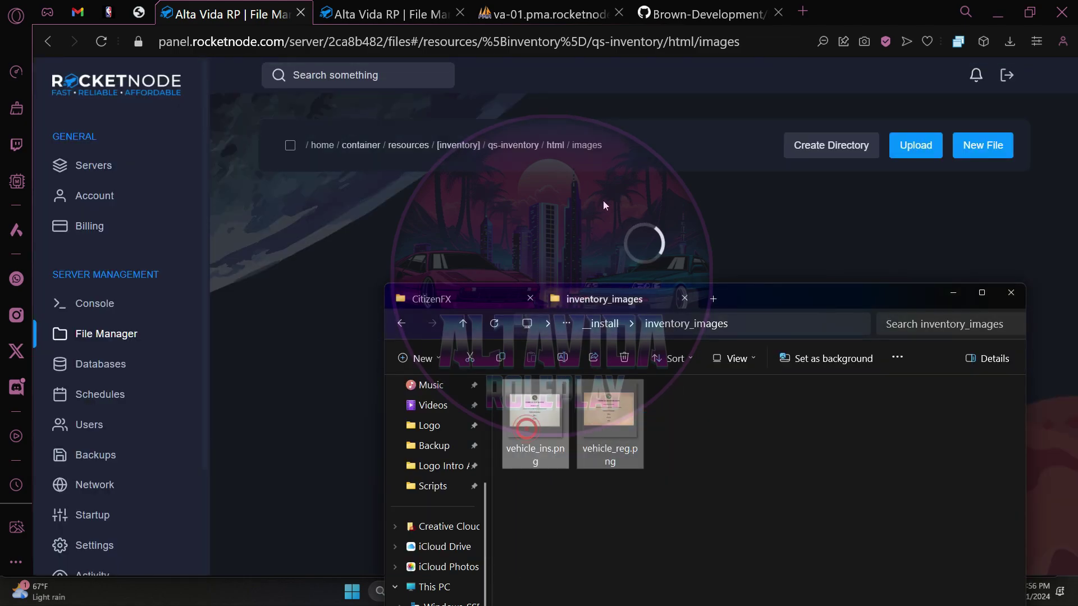
mouse_move(634, 260)
mouse_down()
mouse_move(635, 243)
mouse_move(653, 237)
mouse_up()
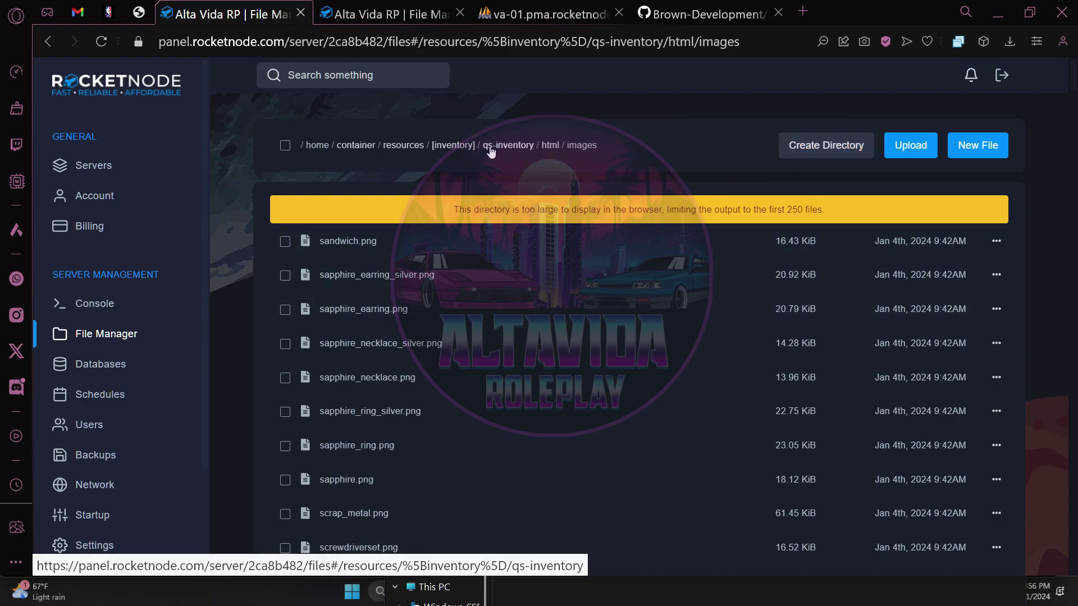
click(416, 145)
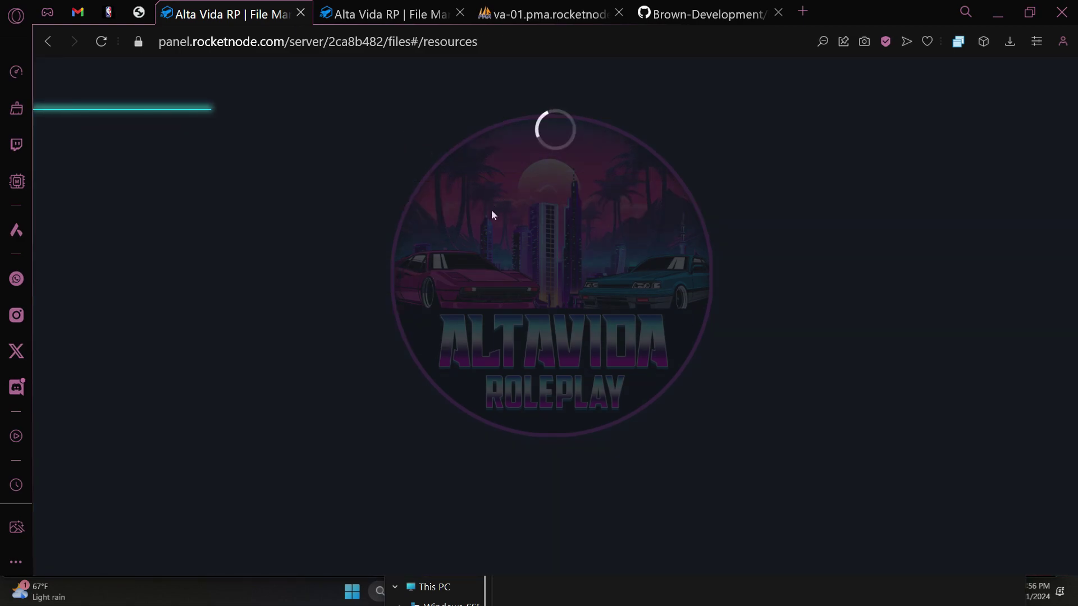
scroll(400, 366, down, 10)
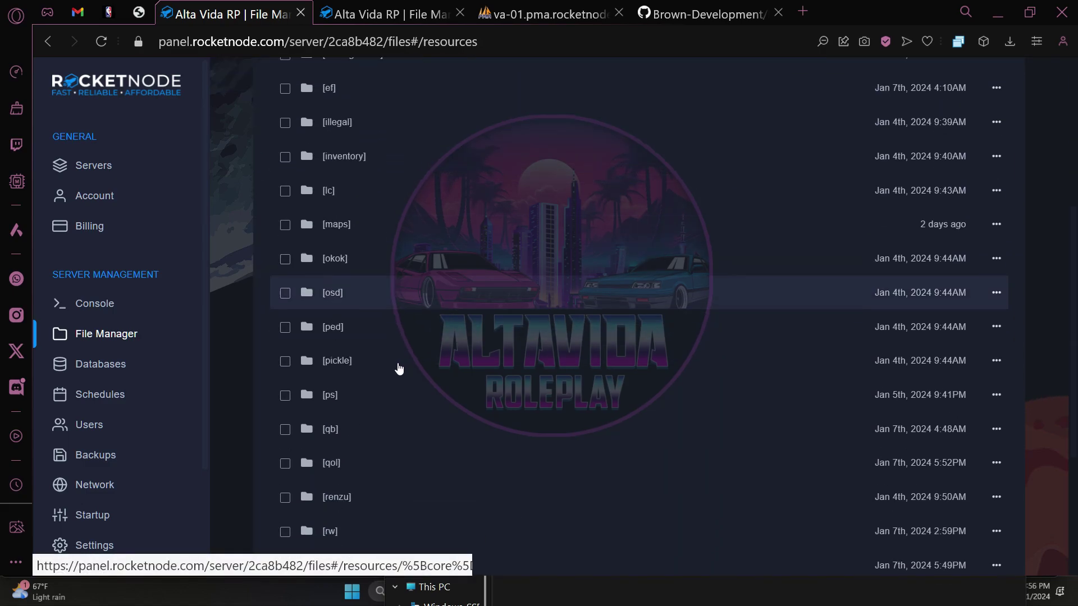
click(331, 216)
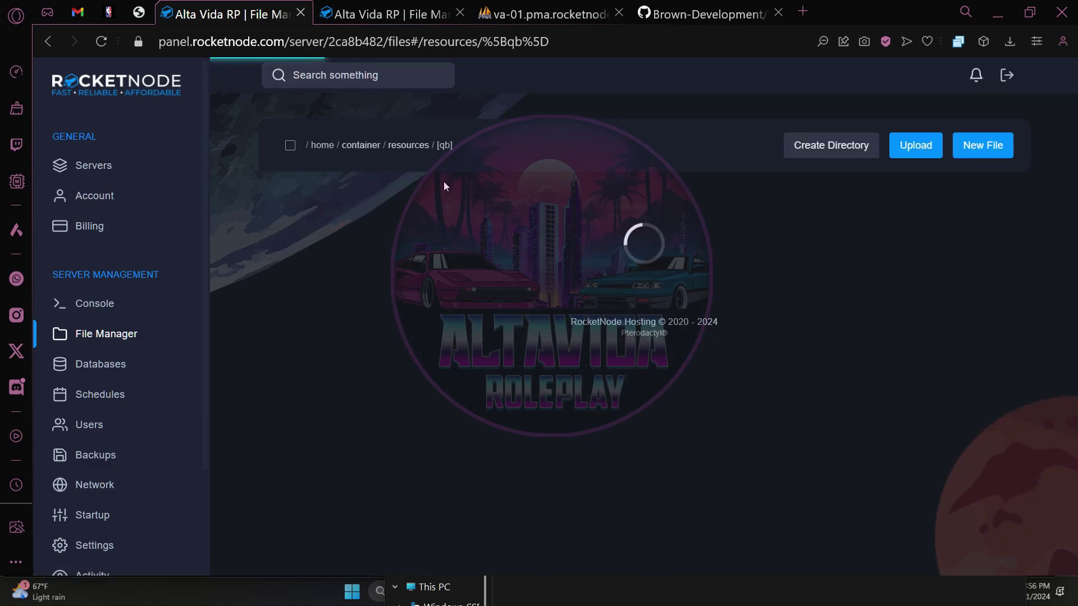
click(339, 358)
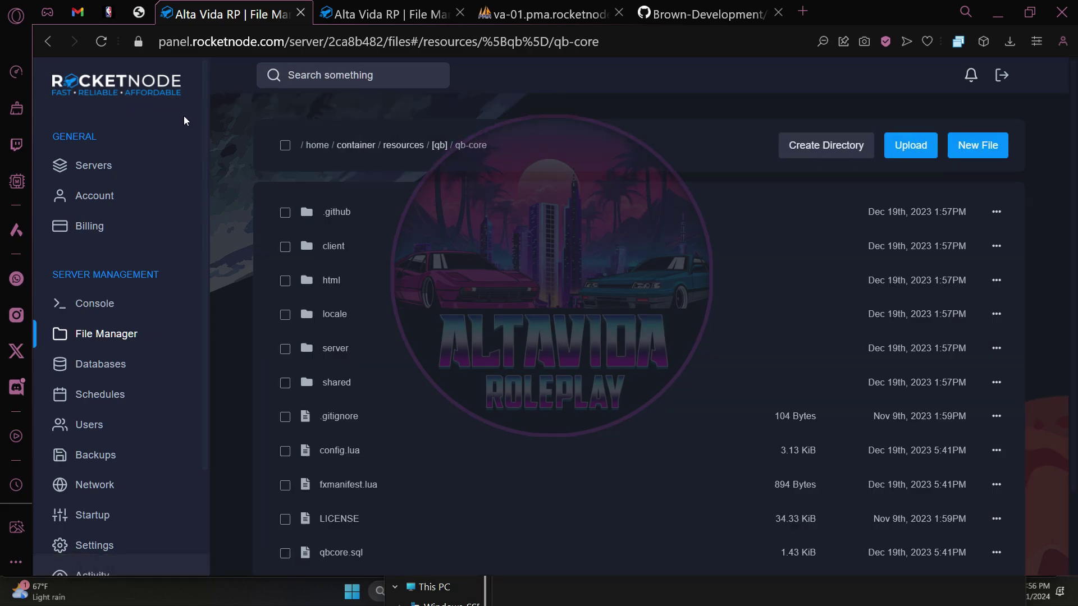
click(321, 385)
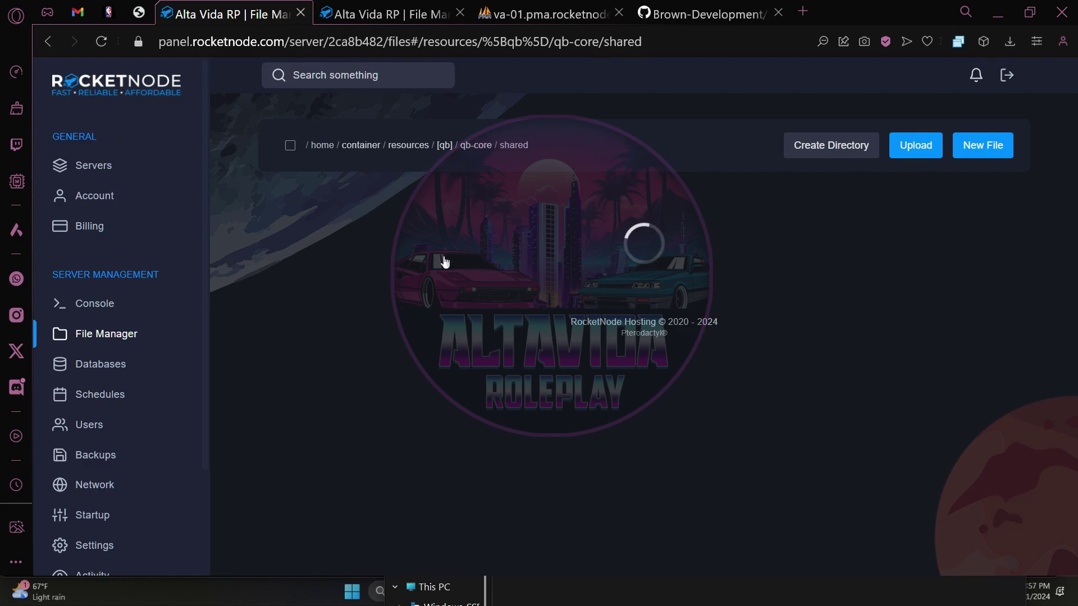
click(344, 245)
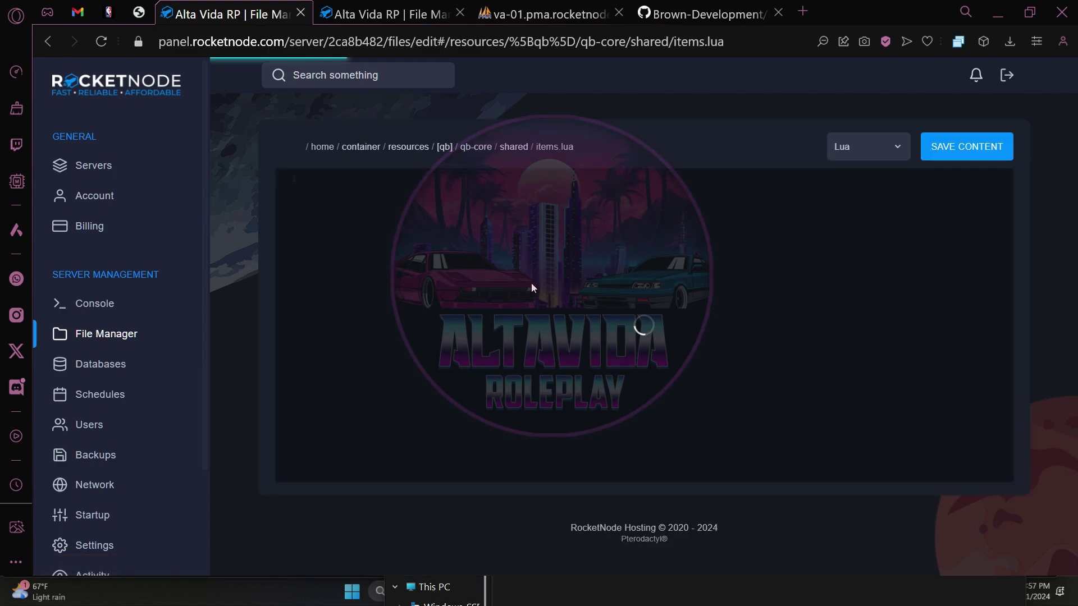
scroll(1017, 214, down, 10)
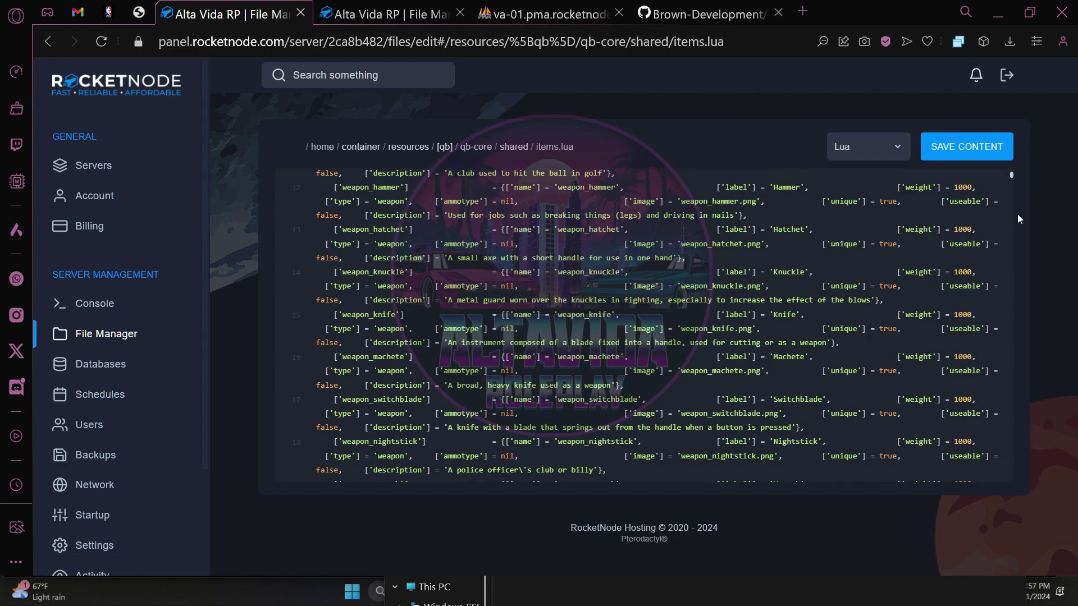
scroll(1010, 506, down, 20)
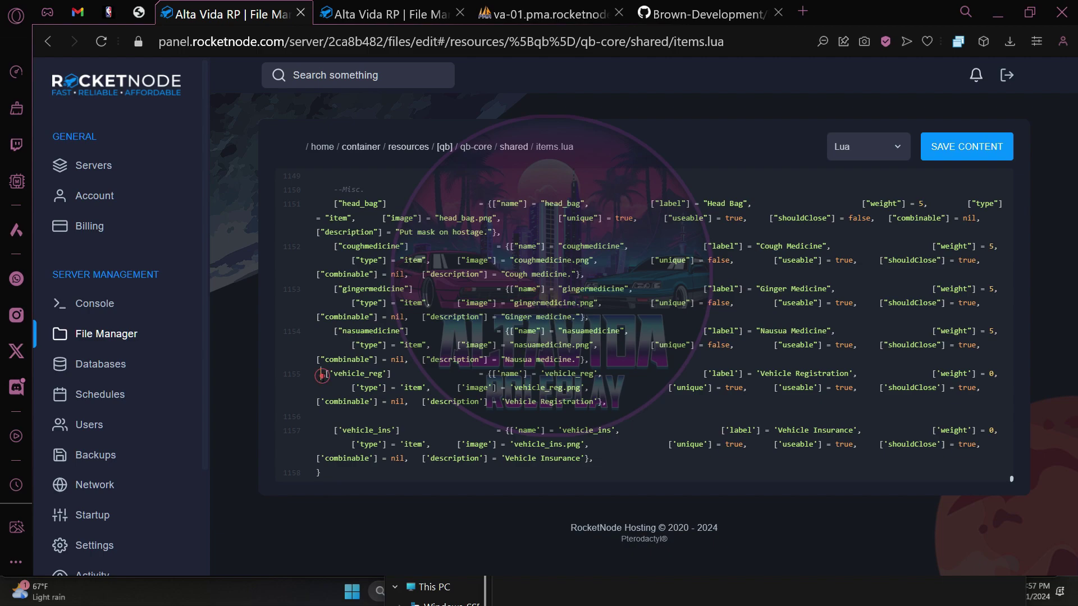
scroll(328, 375, up, 3)
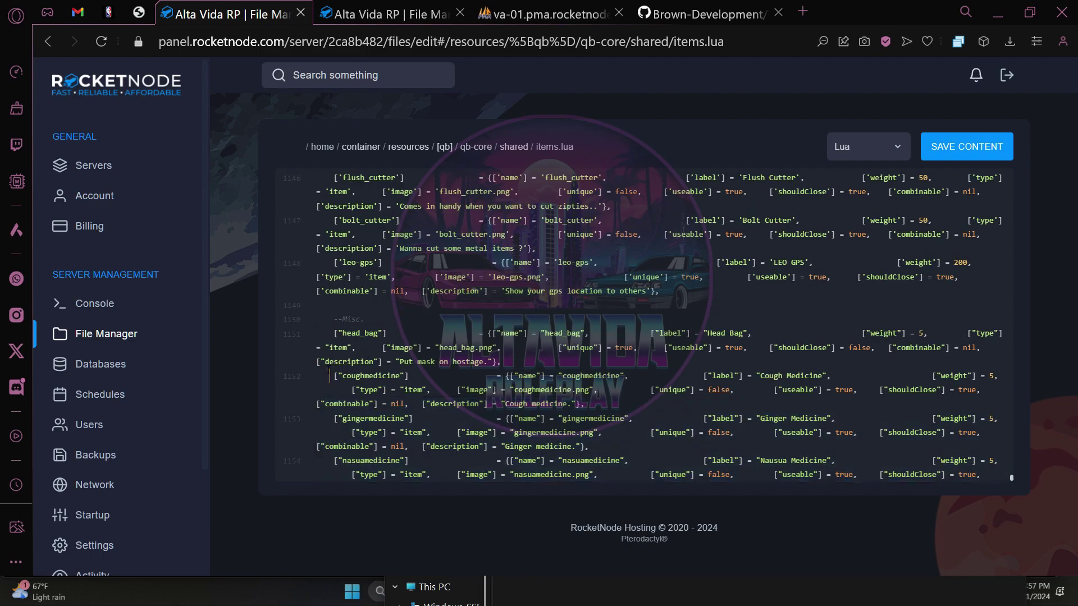
scroll(328, 371, down, 3)
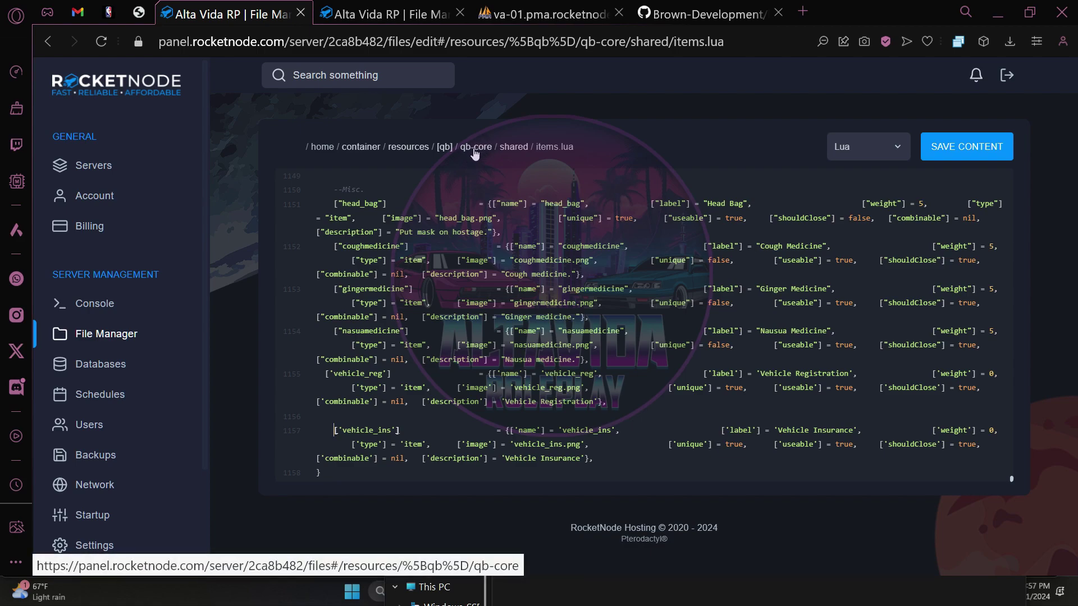
click(415, 147)
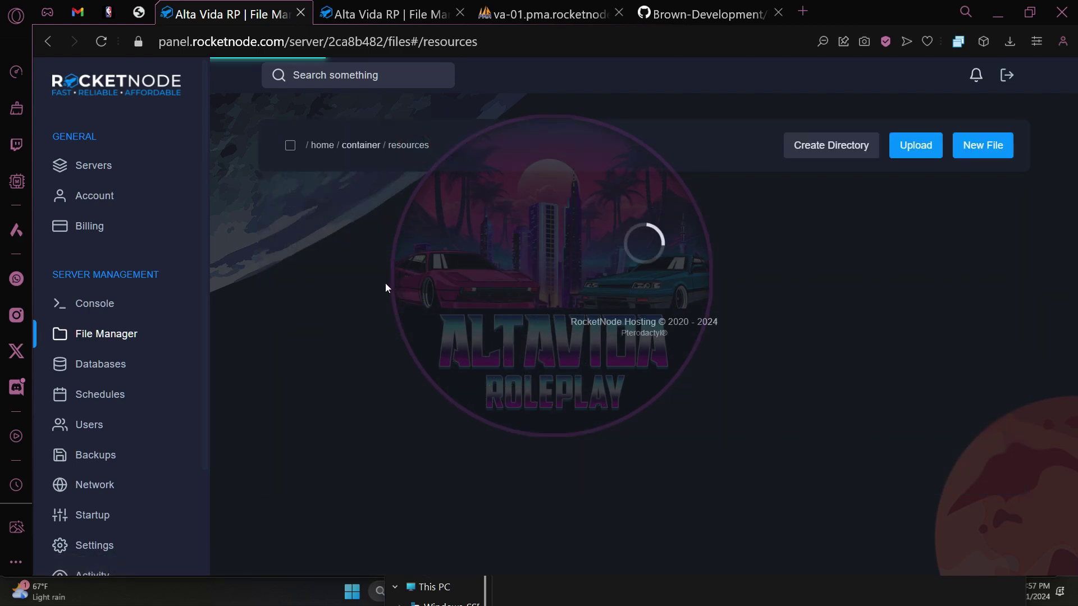
Step: Minimize the browser and editor windows and switch to the running FiveM game
click(998, 15)
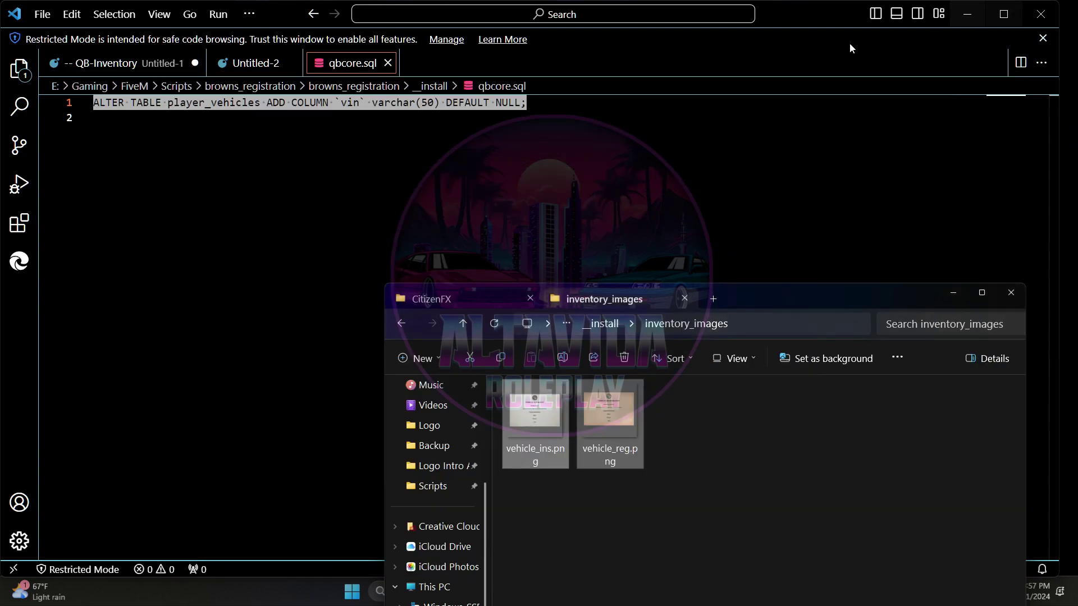
click(971, 12)
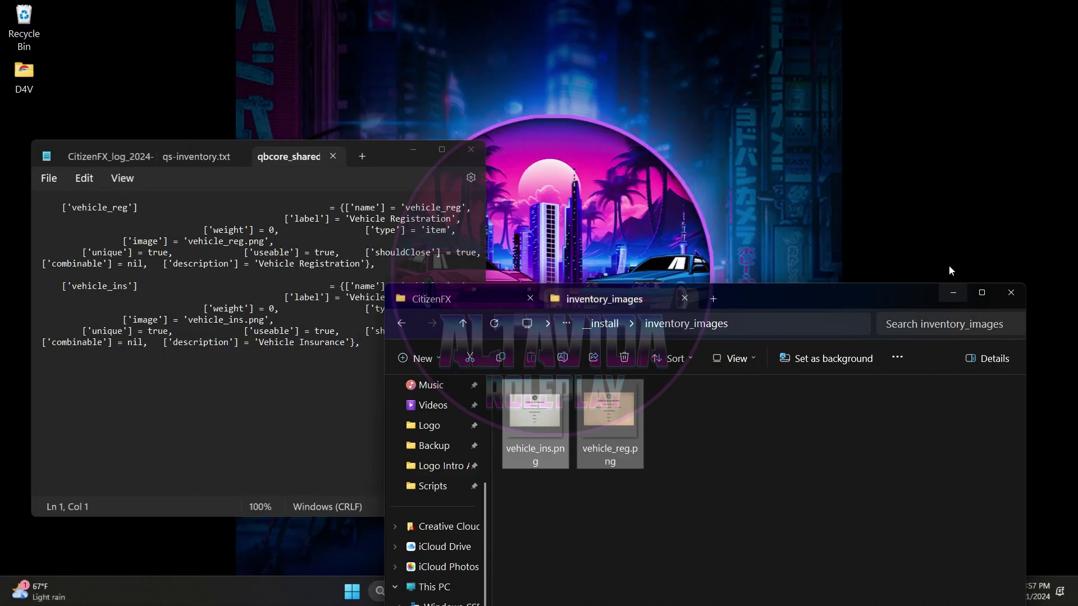
click(953, 294)
click(413, 148)
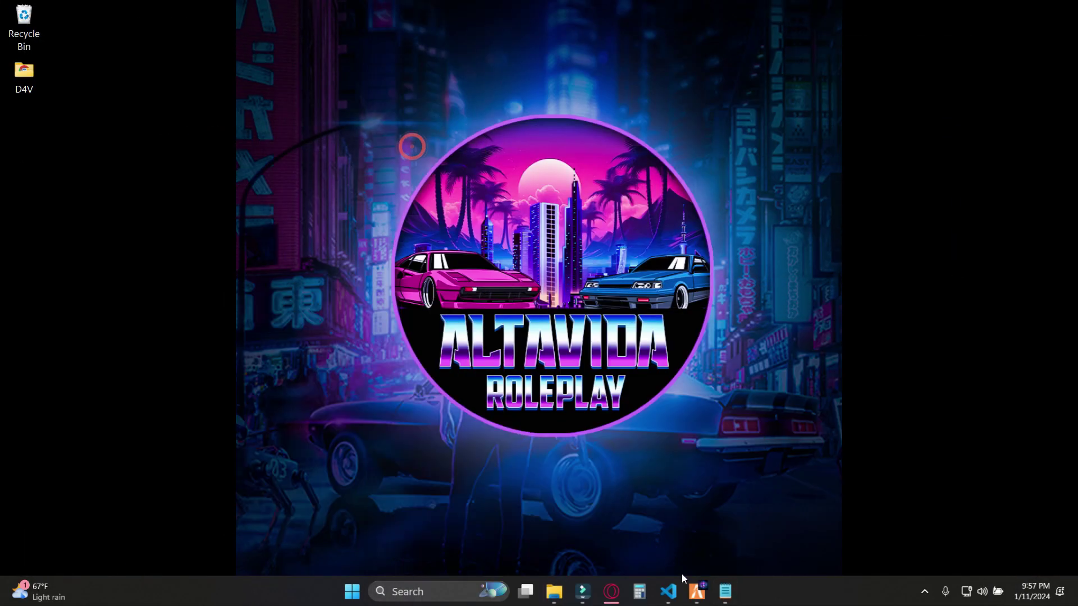
click(701, 593)
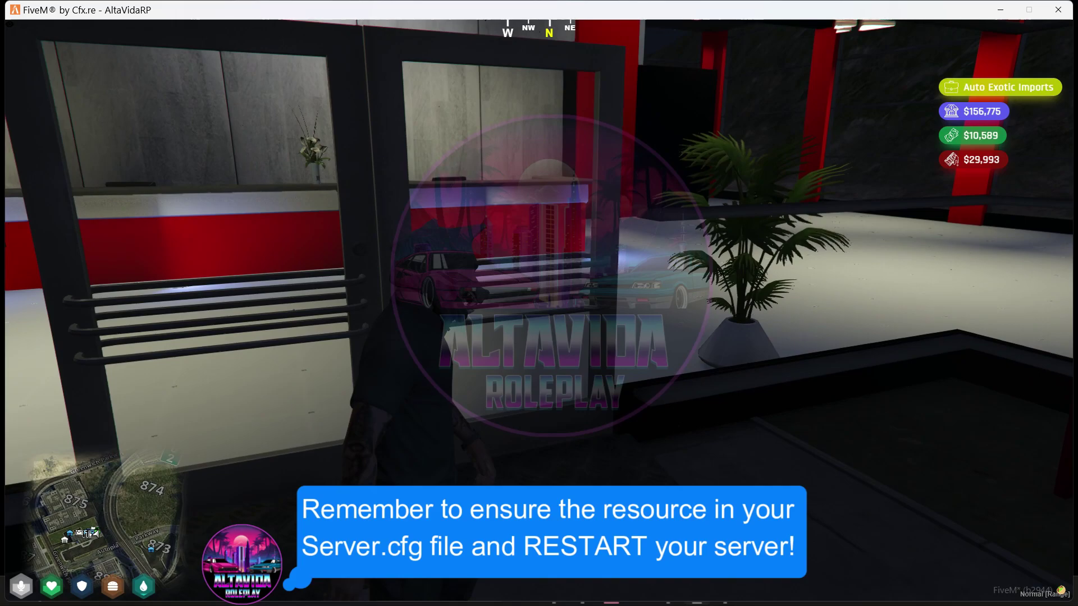
Step: Walk to the showroom counter and buy a registration for plate 60NGV162
key(w)
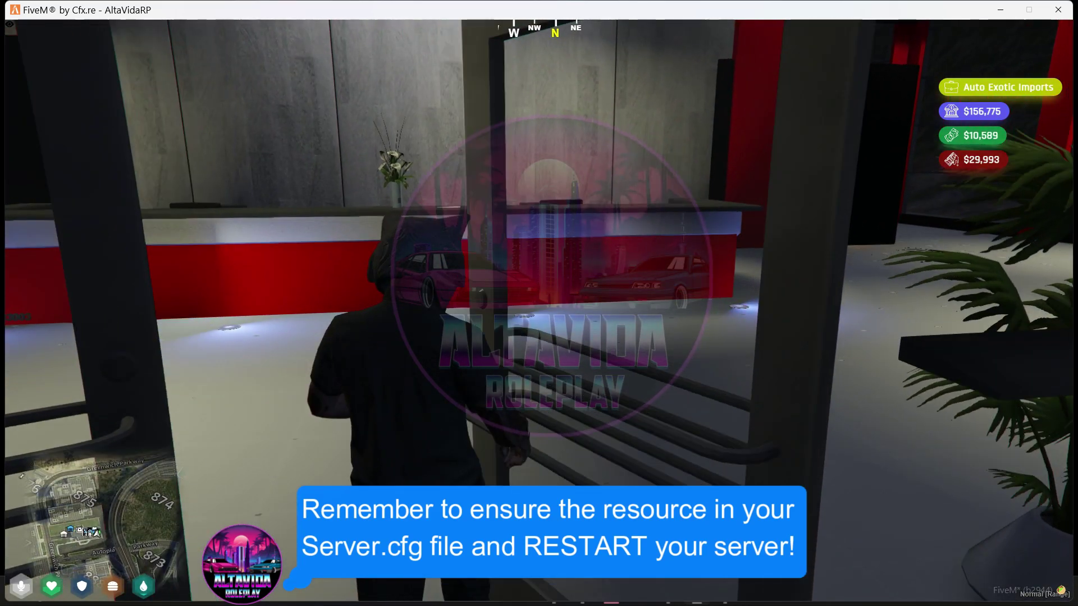
key(w)
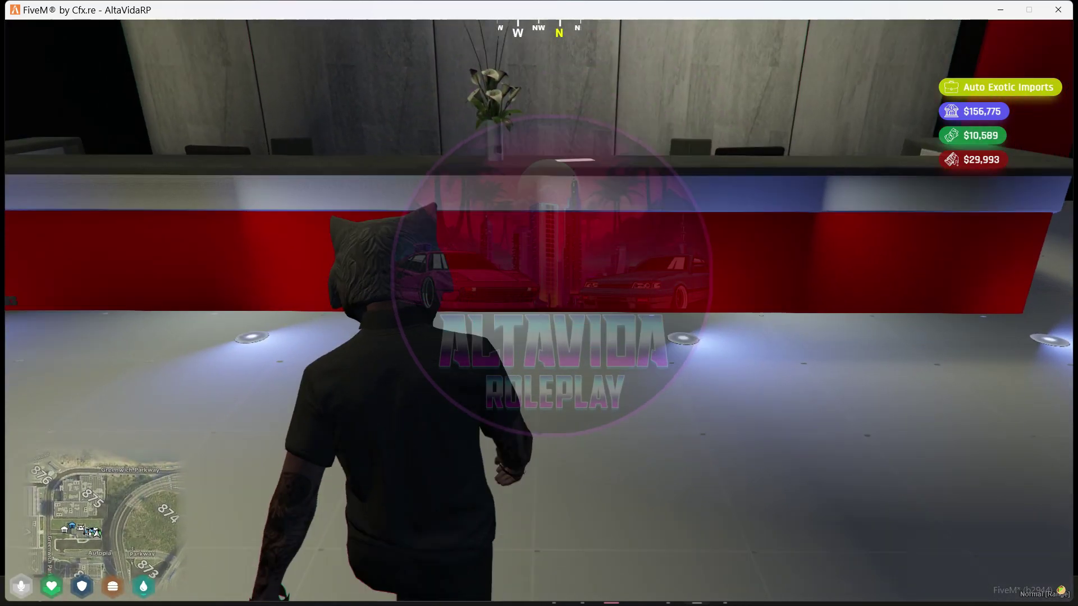
key(w)
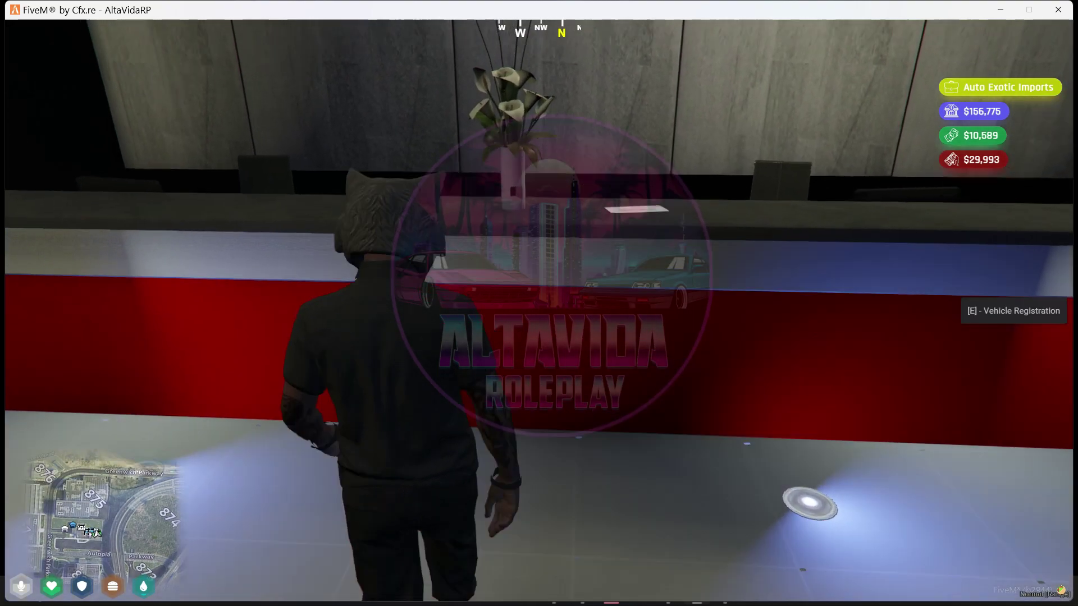
key(w)
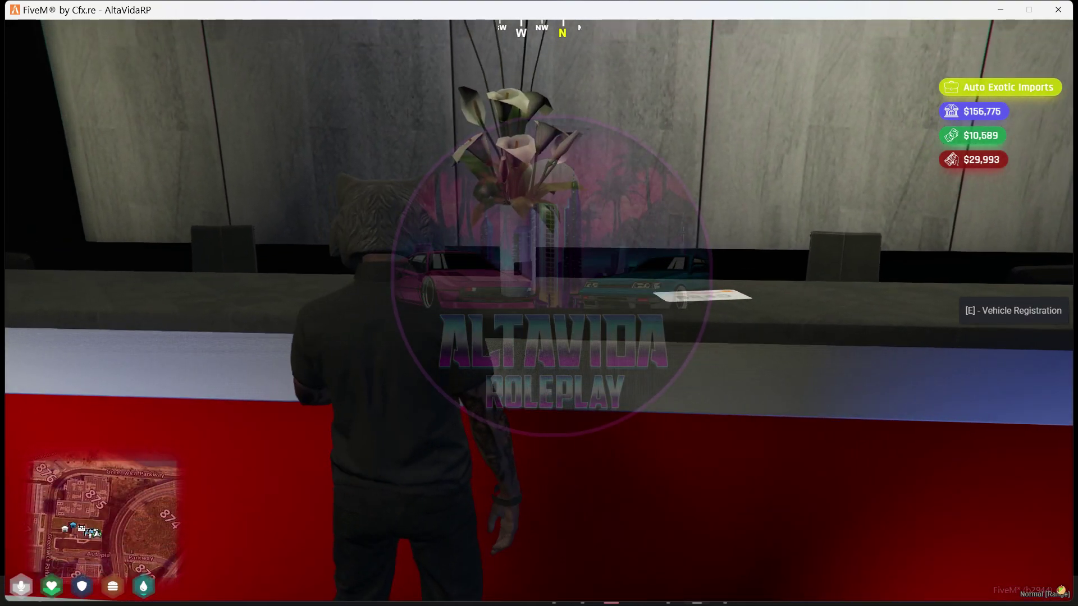
key(e)
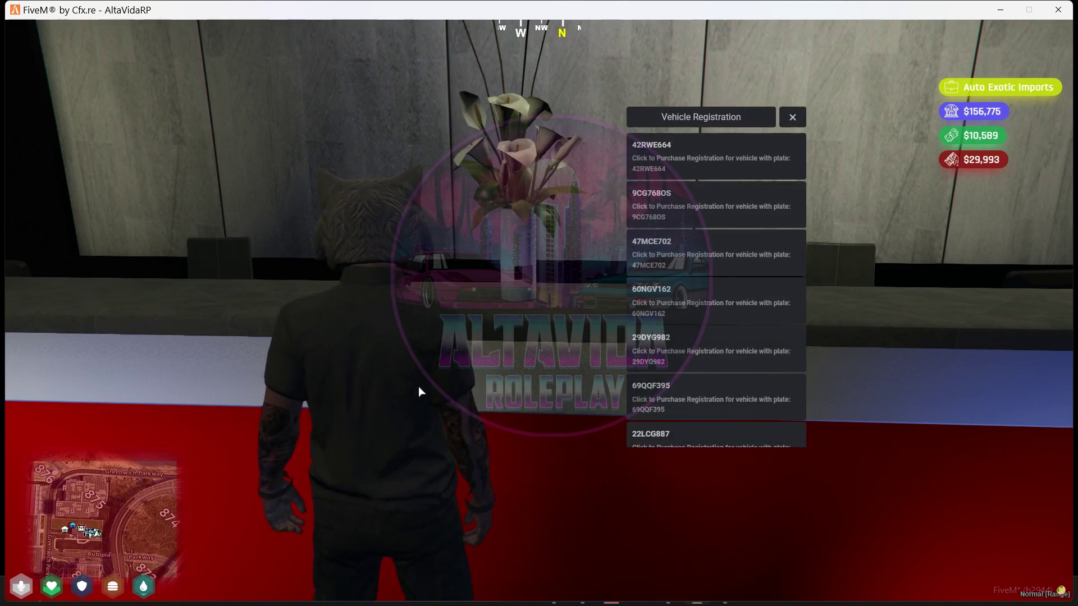
click(710, 348)
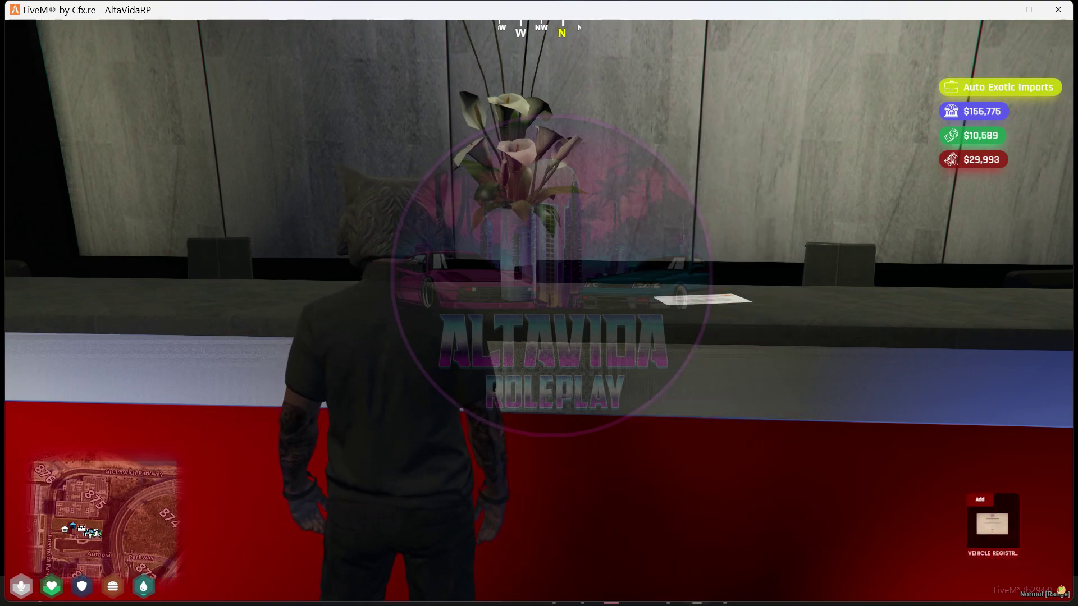
Step: Use the Vehicle Registration item to view the 30-day document, then close it
key(Tab)
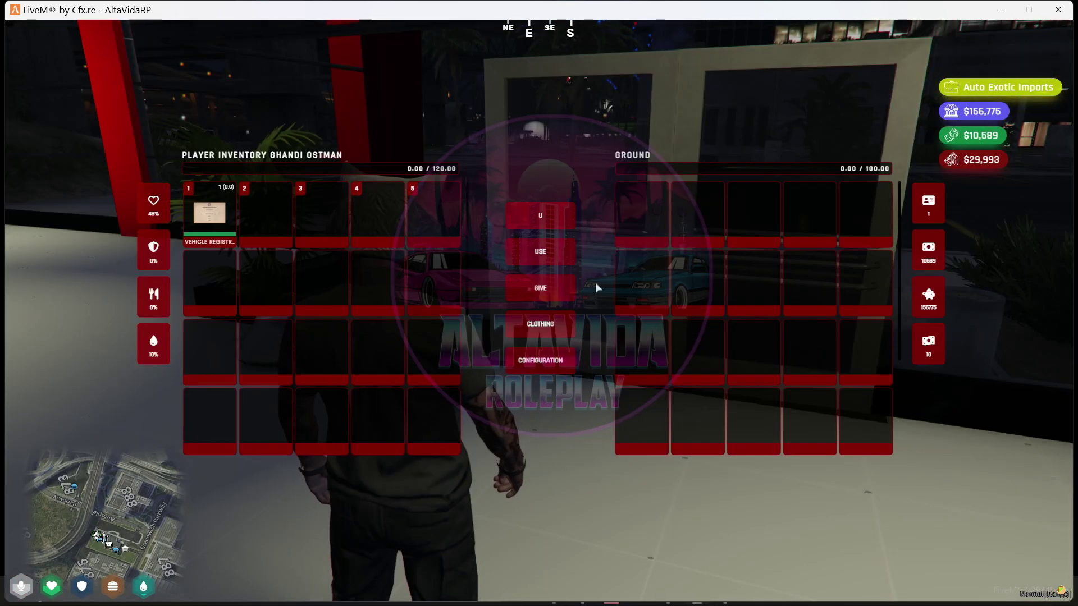
key(Escape)
key(1)
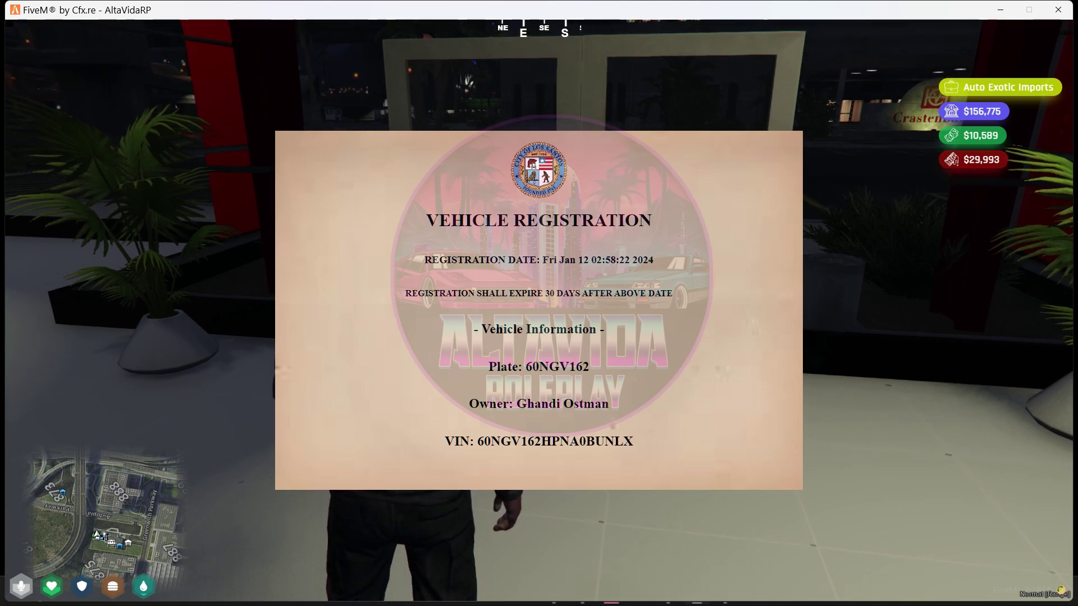
key(Escape)
key(Escape)
key(Escape)
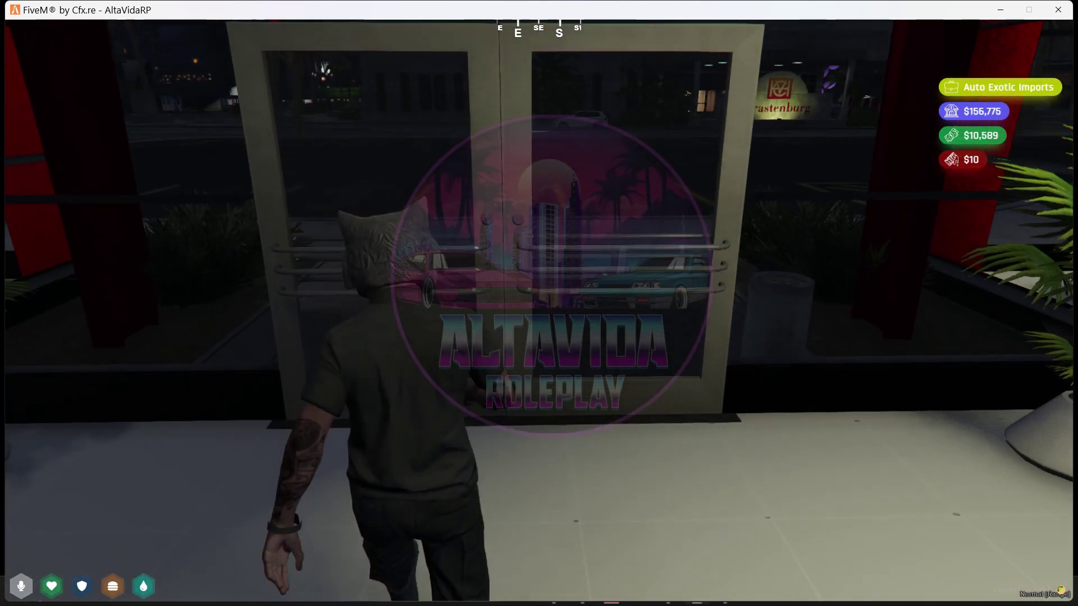
key(Escape)
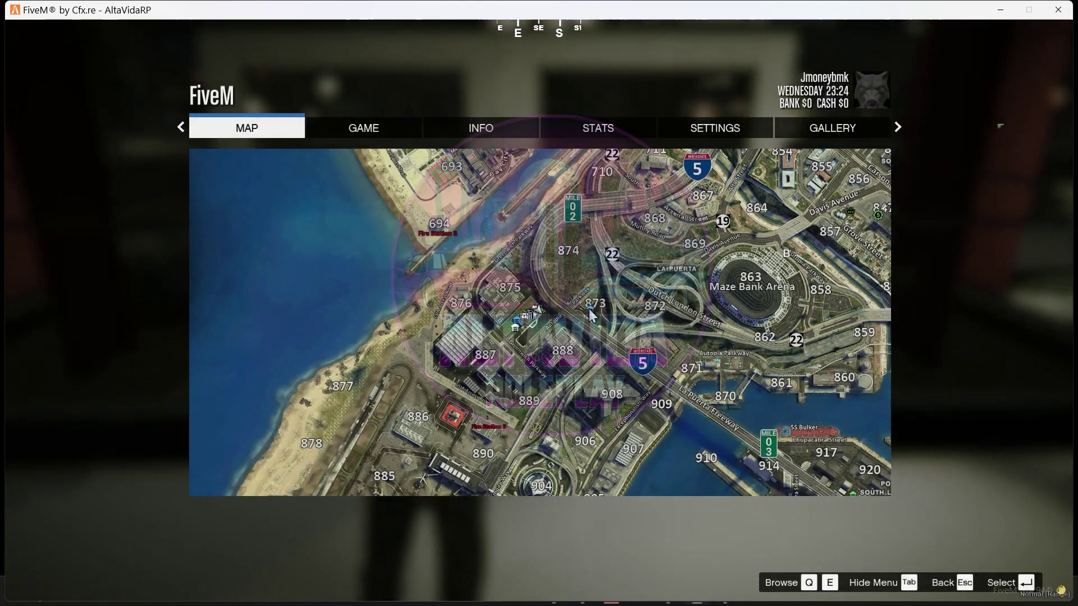
Step: Locate the Echo Rock insurance office in Vinewood on the full-screen map
click(604, 309)
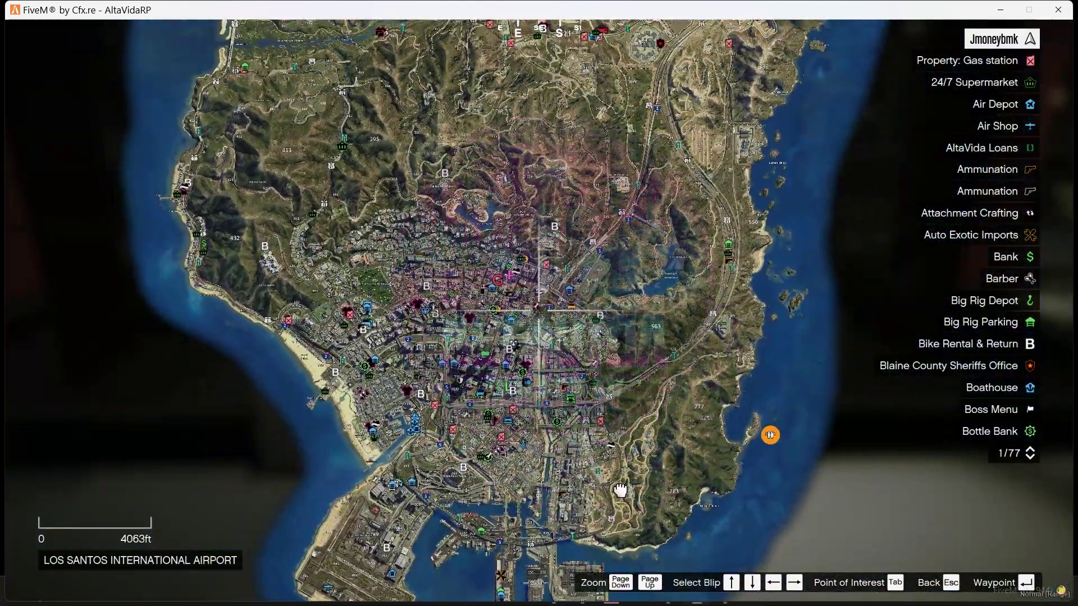
scroll(601, 458, up, 5)
drag(601, 457, 767, 395)
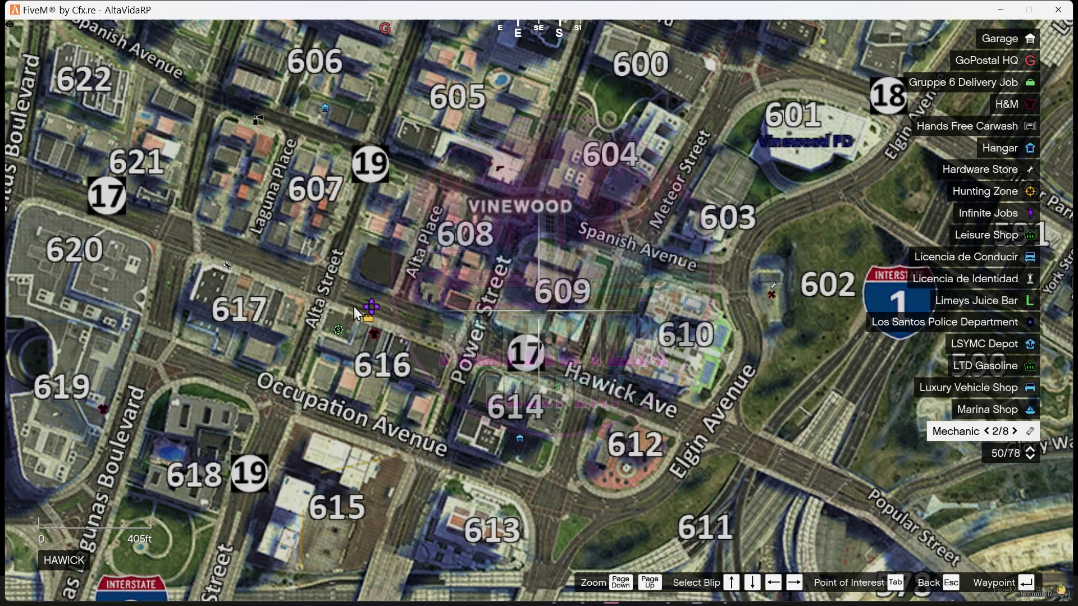
key(Escape)
key(Escape)
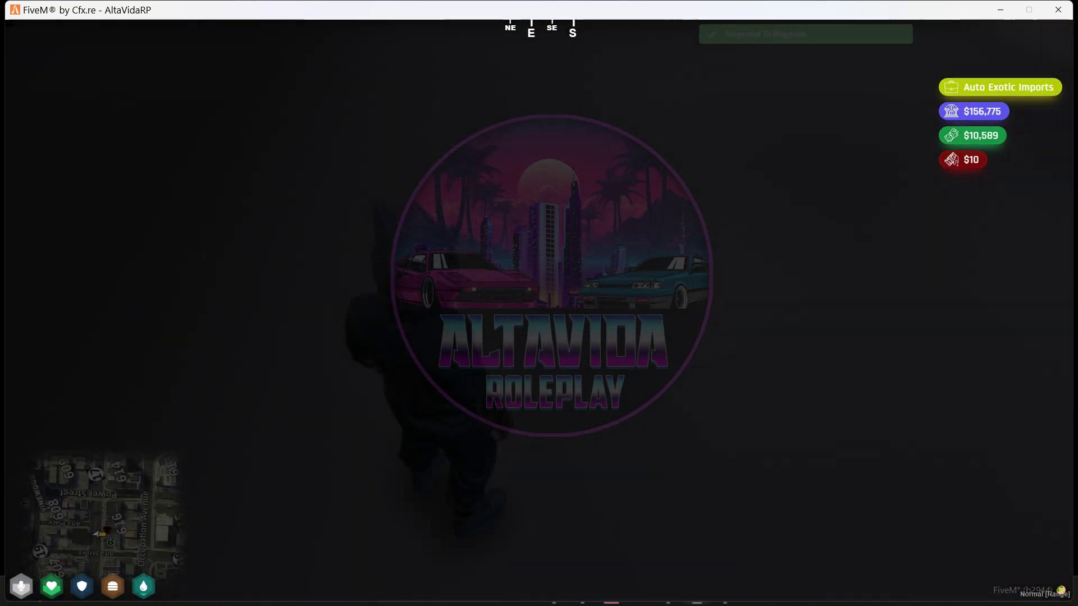
Step: Walk through the office's glass door up to the insurance reception desk
key(d)
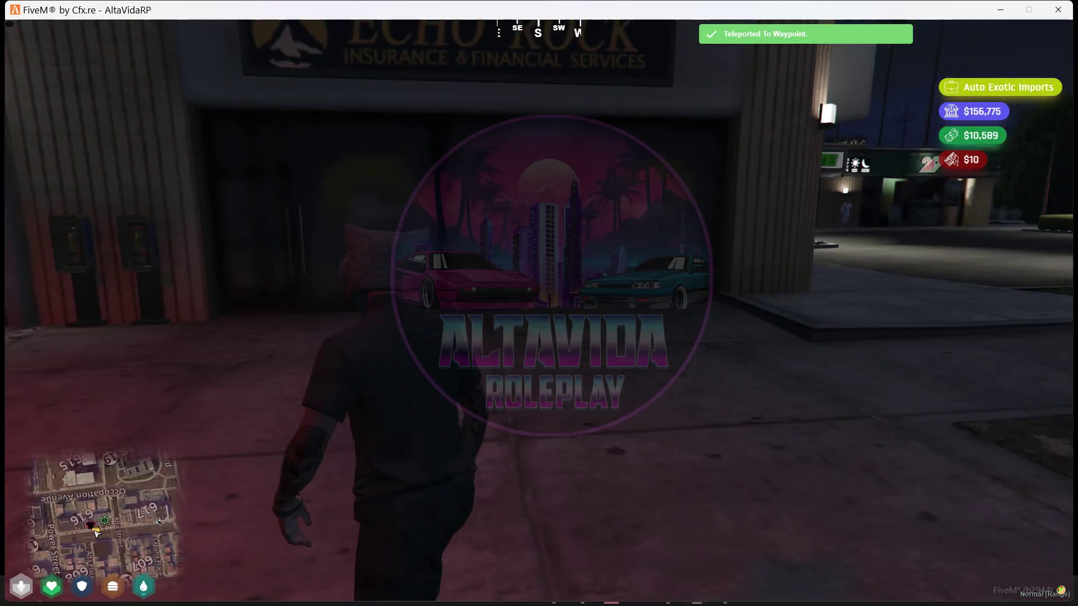
key(w)
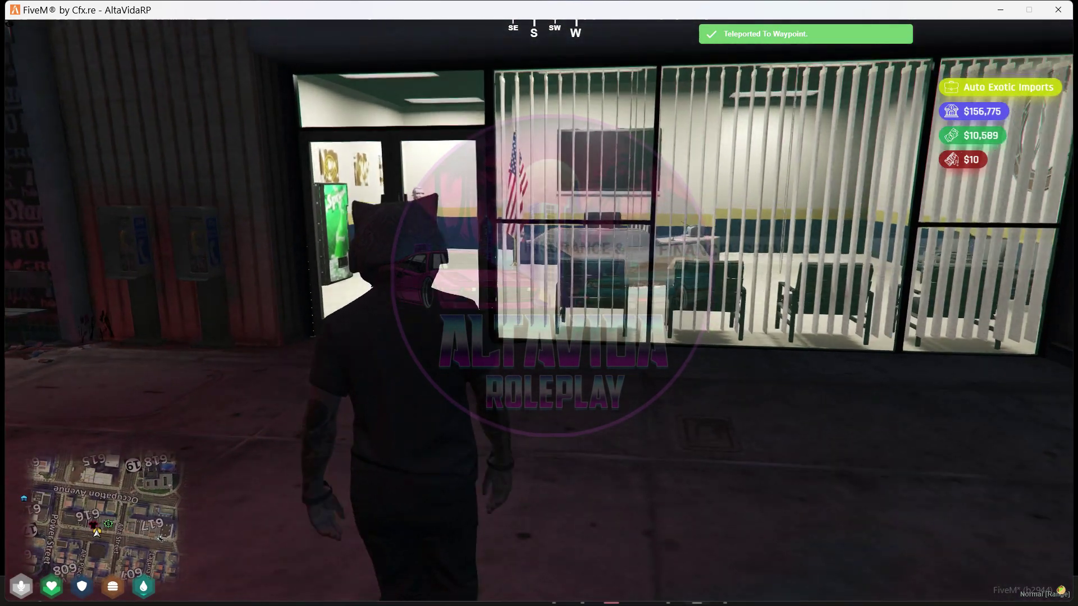
key(w)
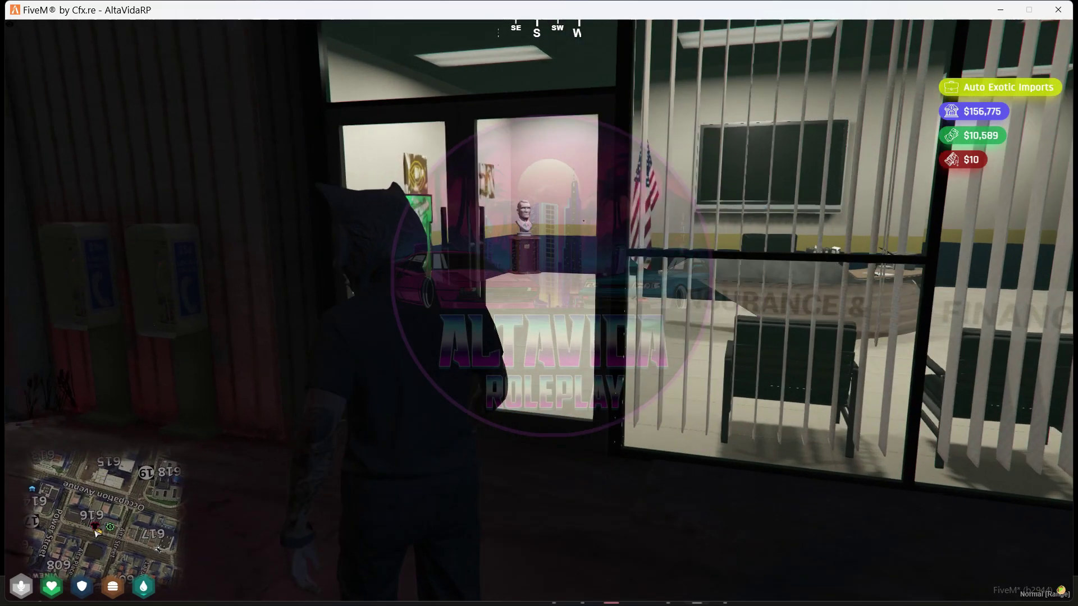
key(w)
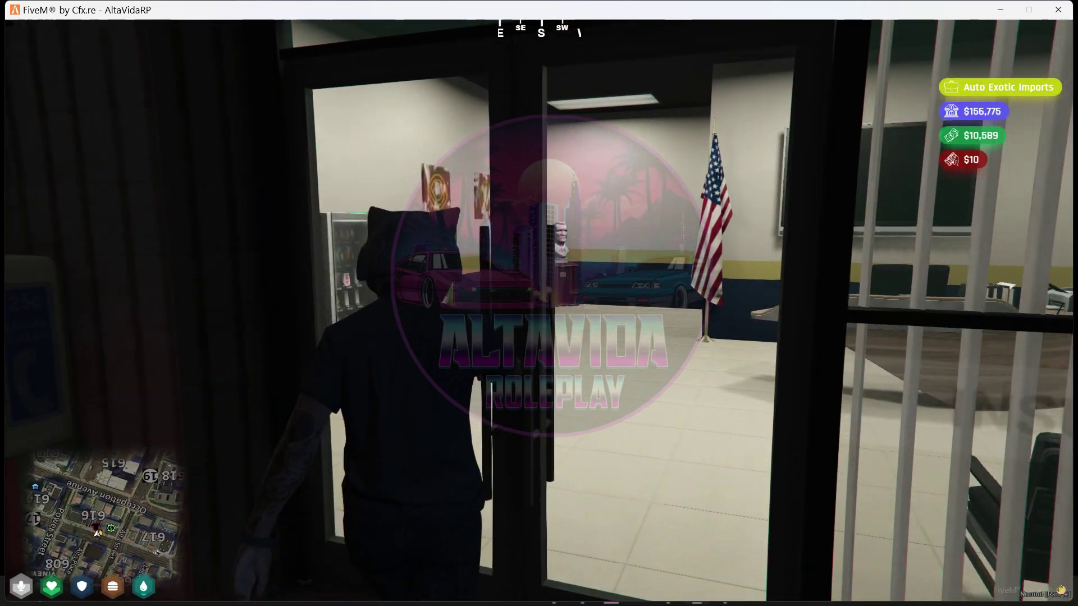
key(w)
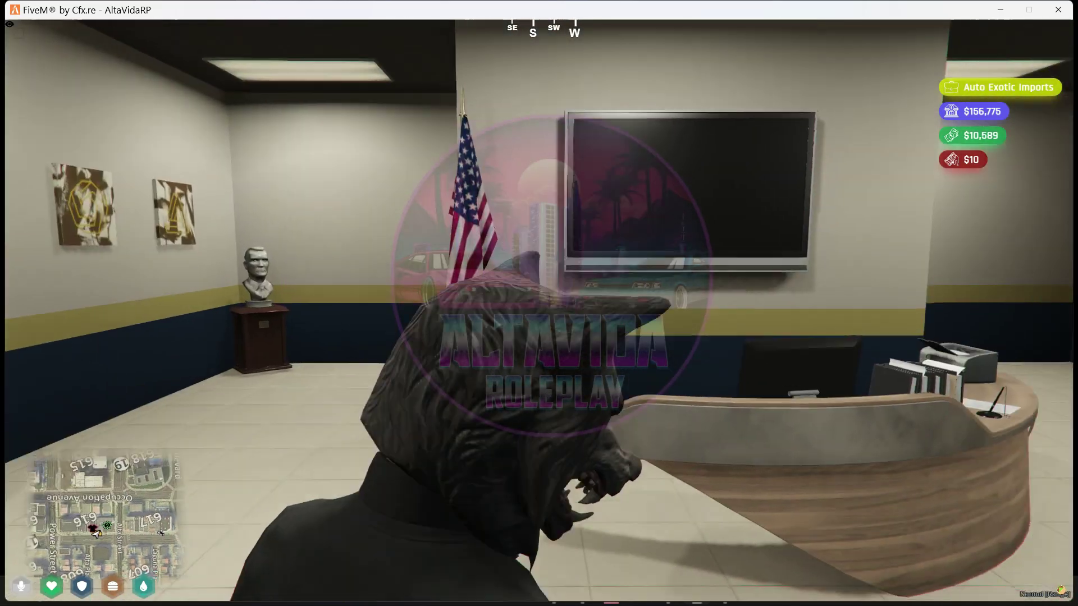
key(w)
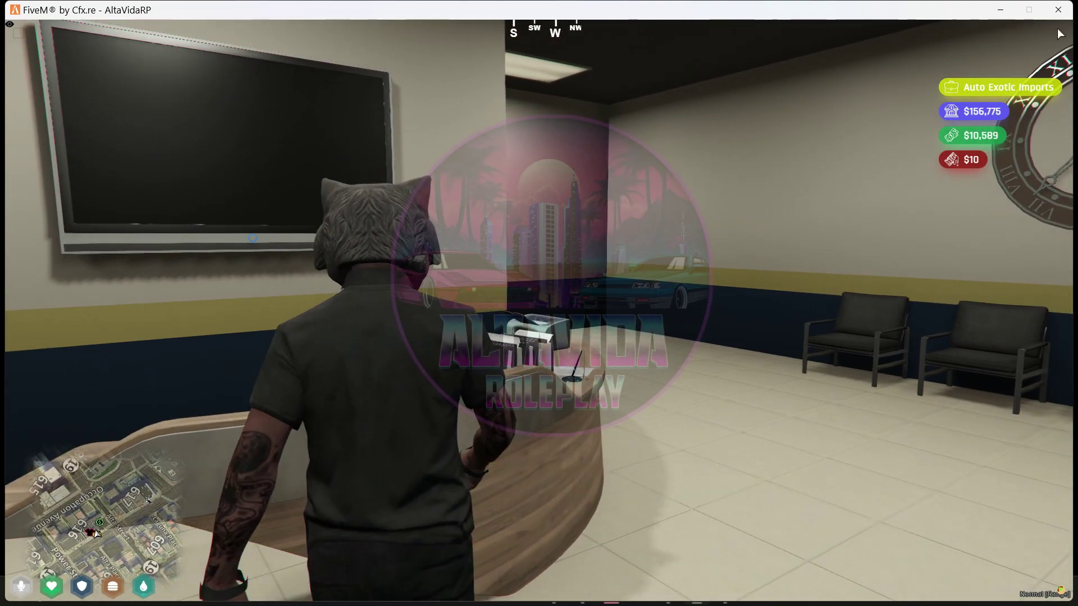
key(alt)
Step: Buy the 2 Month insurance plan for plate 60NGV162 at the desk
key(e)
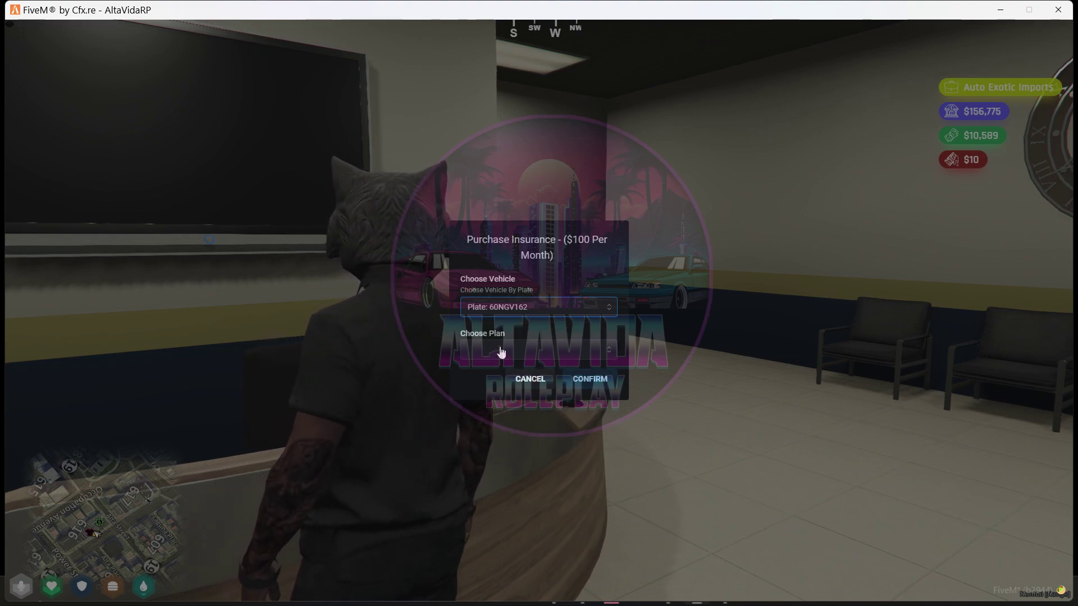
click(499, 349)
click(486, 400)
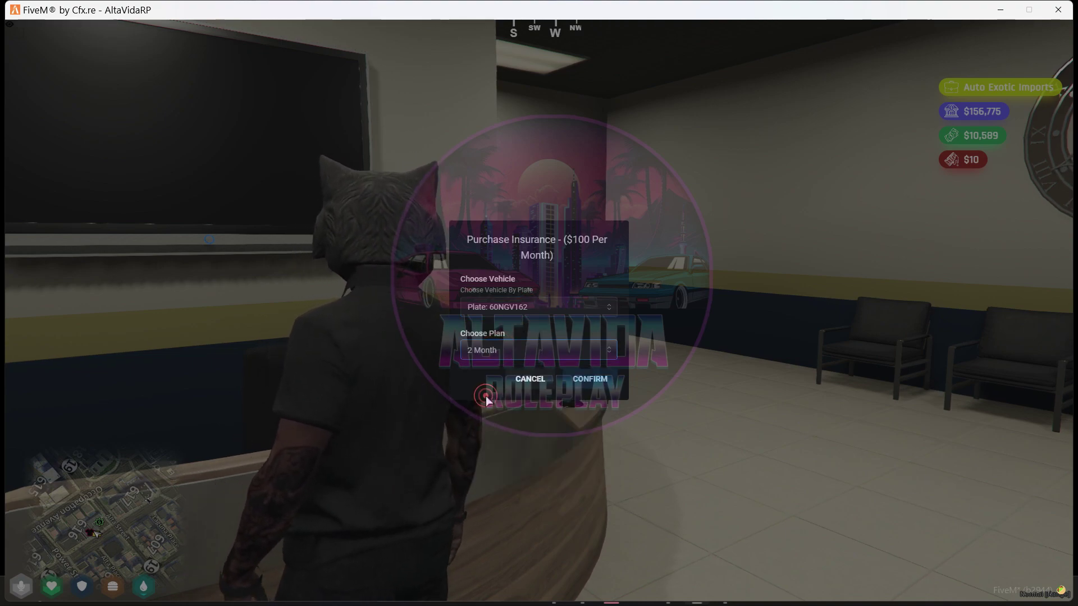
click(593, 386)
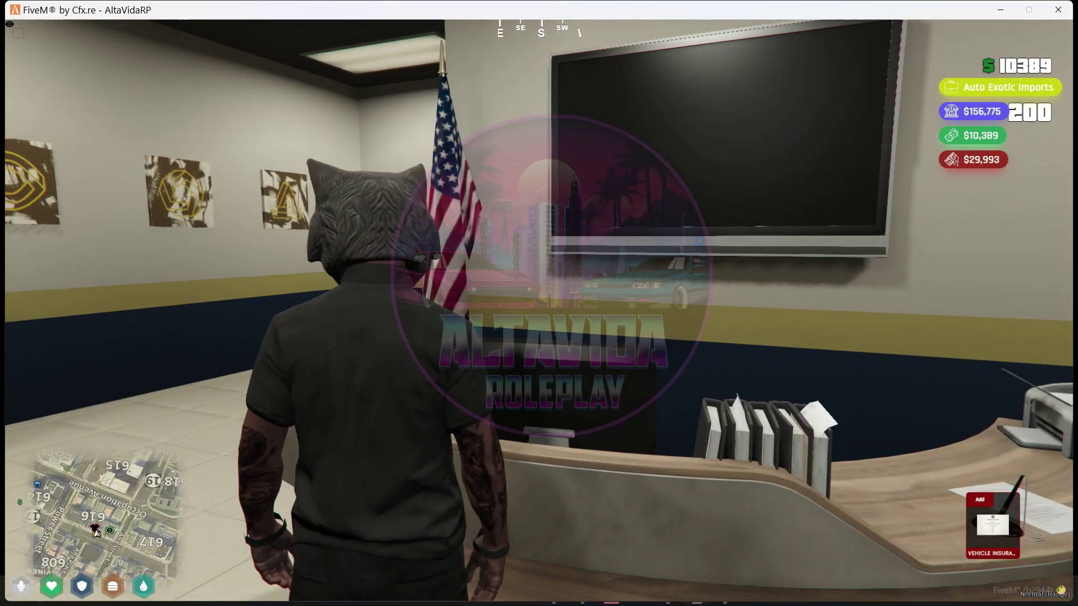
Step: Use the Vehicle Insurance item to view the 60-day document, then close it
key(w)
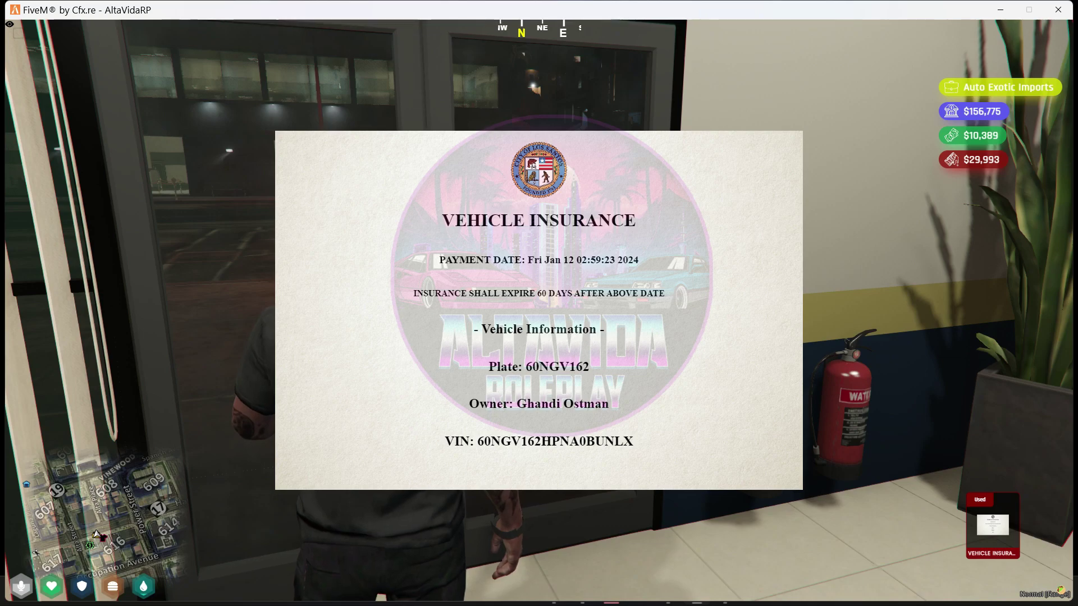
key(w)
key(d)
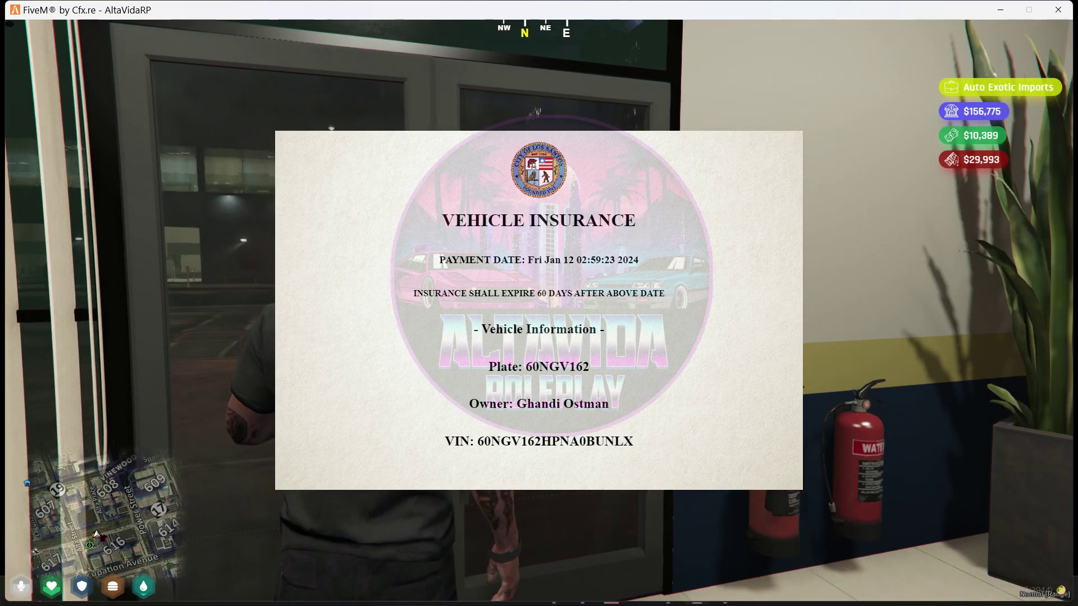
key(a)
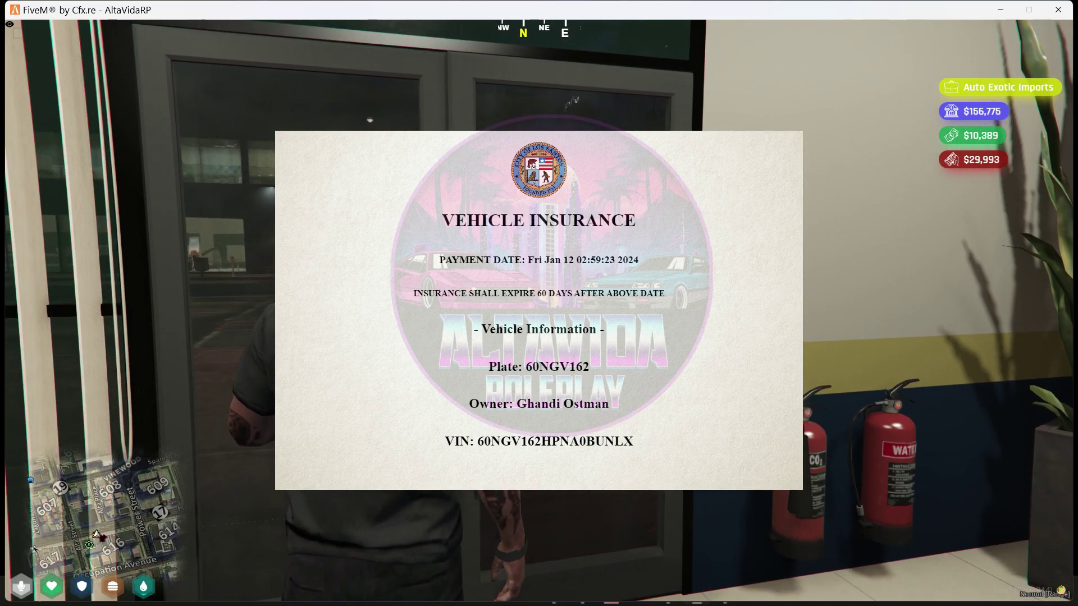
key(a)
key(Escape)
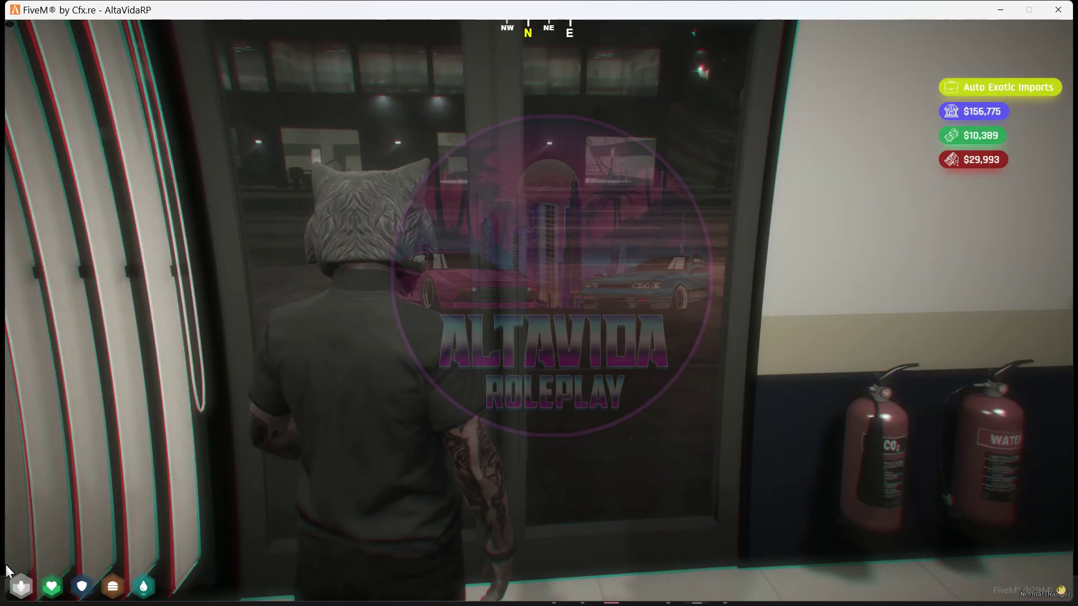
key(Escape)
key(Escape)
Step: Walk out of the office onto the street and look around
key(w)
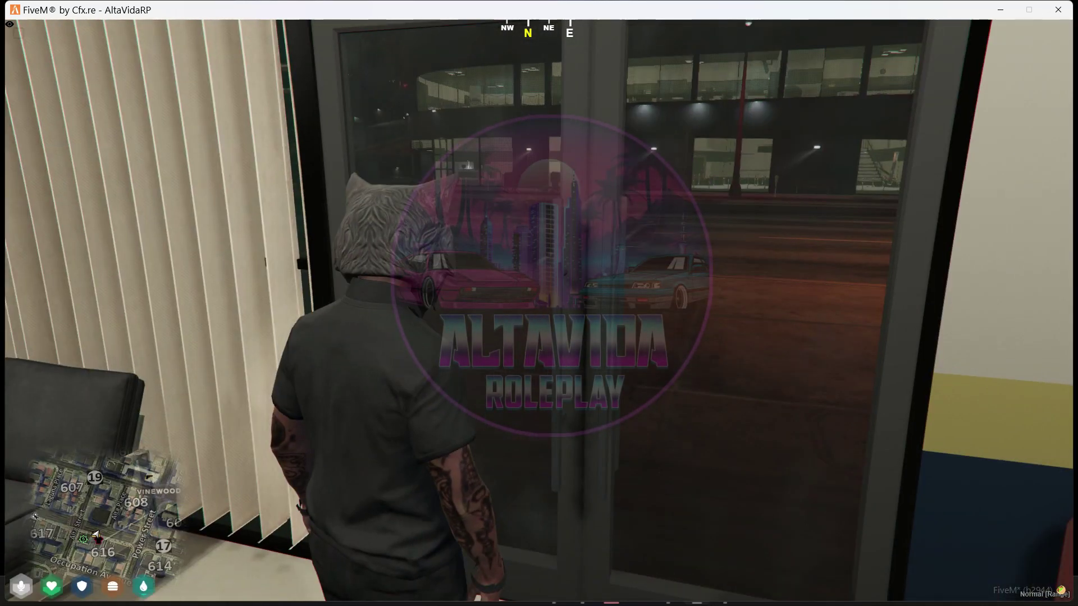
key(w)
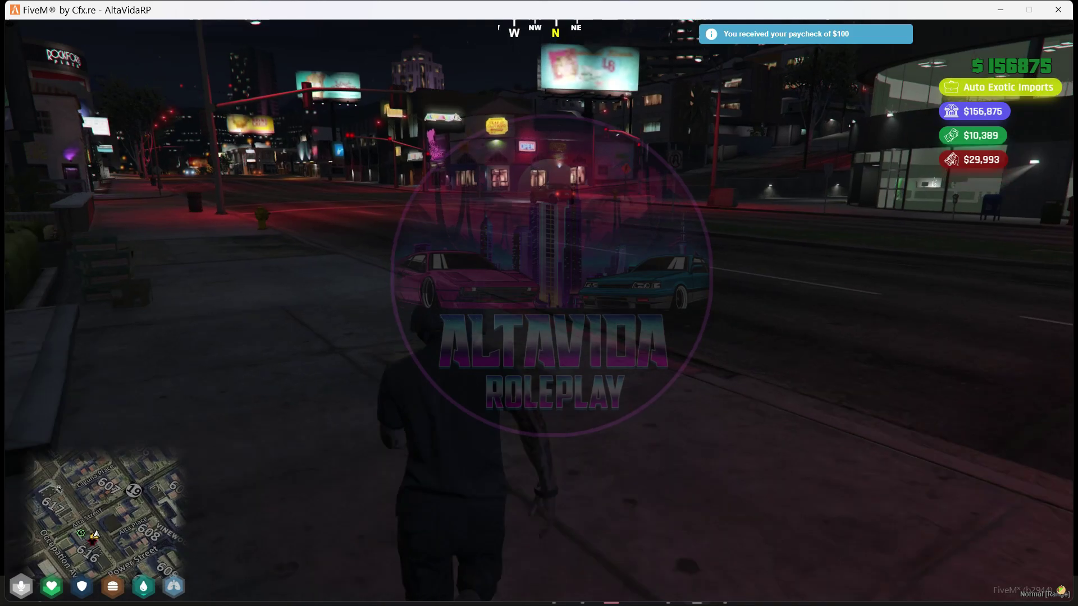
key(w)
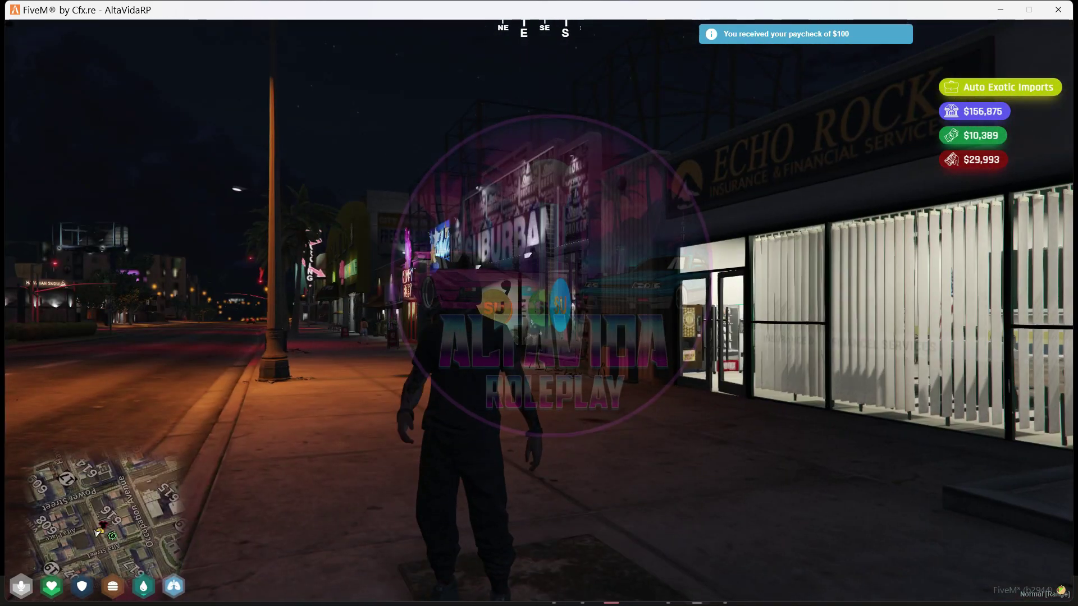
key(w)
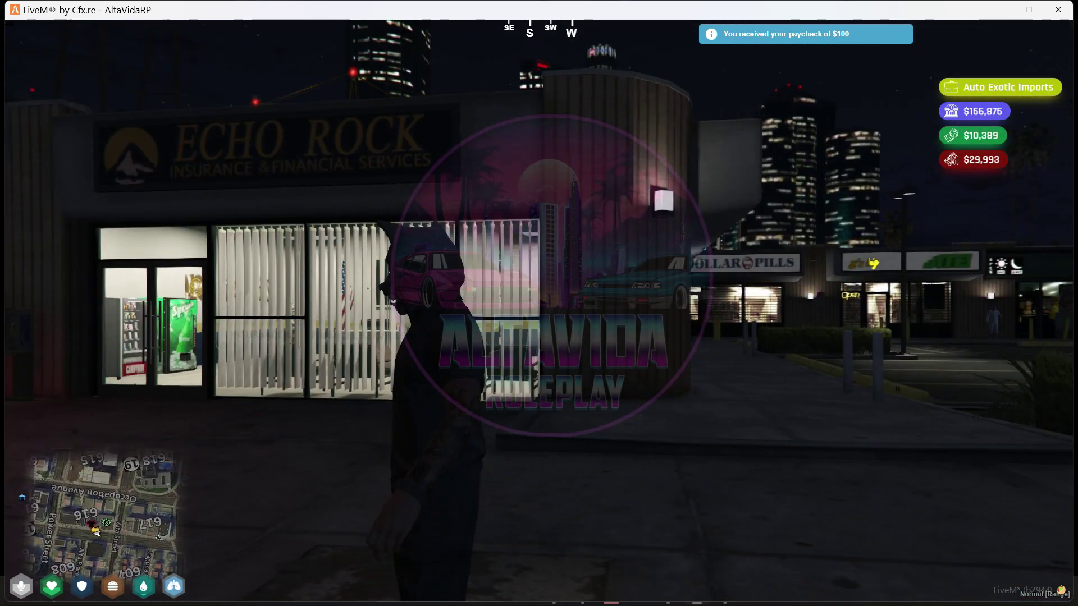
key(w)
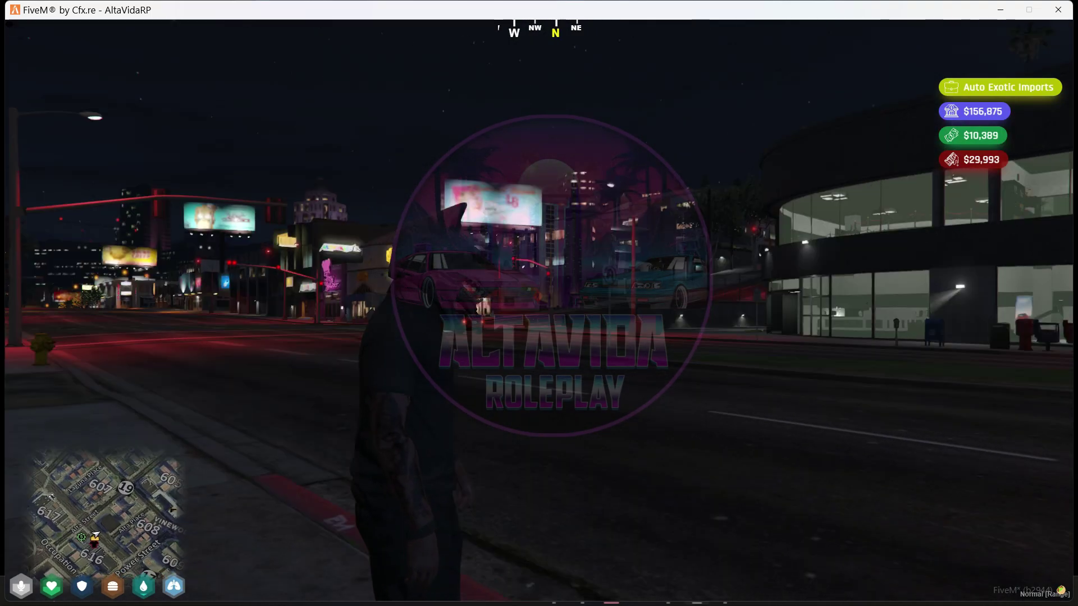